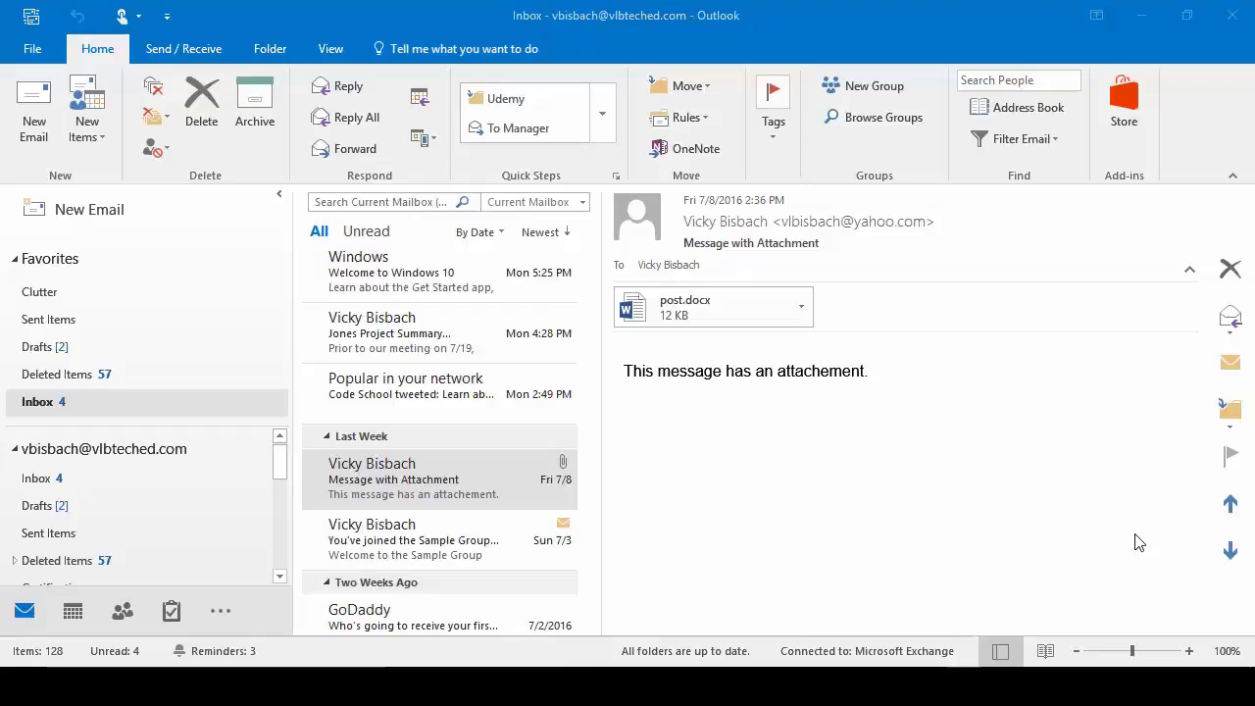
# Open the message with the attachment in a maximized window showing its Memo Style print preview
pyautogui.click(436, 482)
pyautogui.press('Return')
pyautogui.click(62, 62)
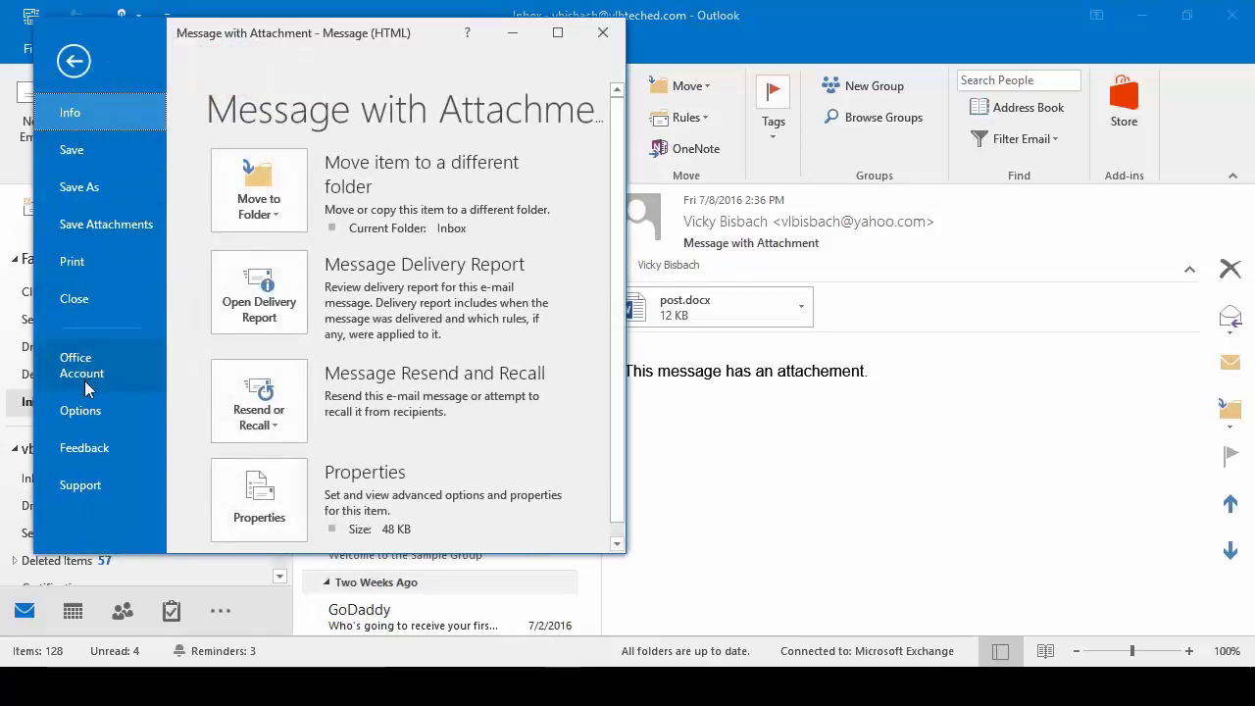
pyautogui.click(76, 261)
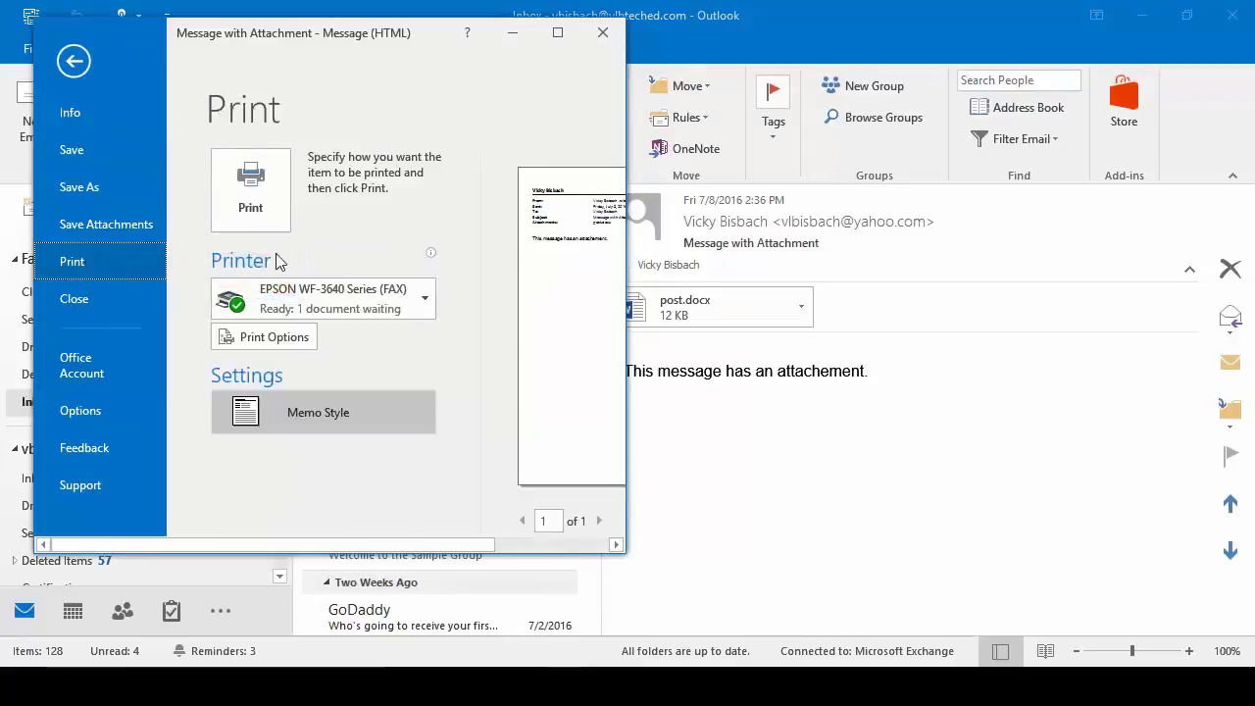
pyautogui.click(557, 32)
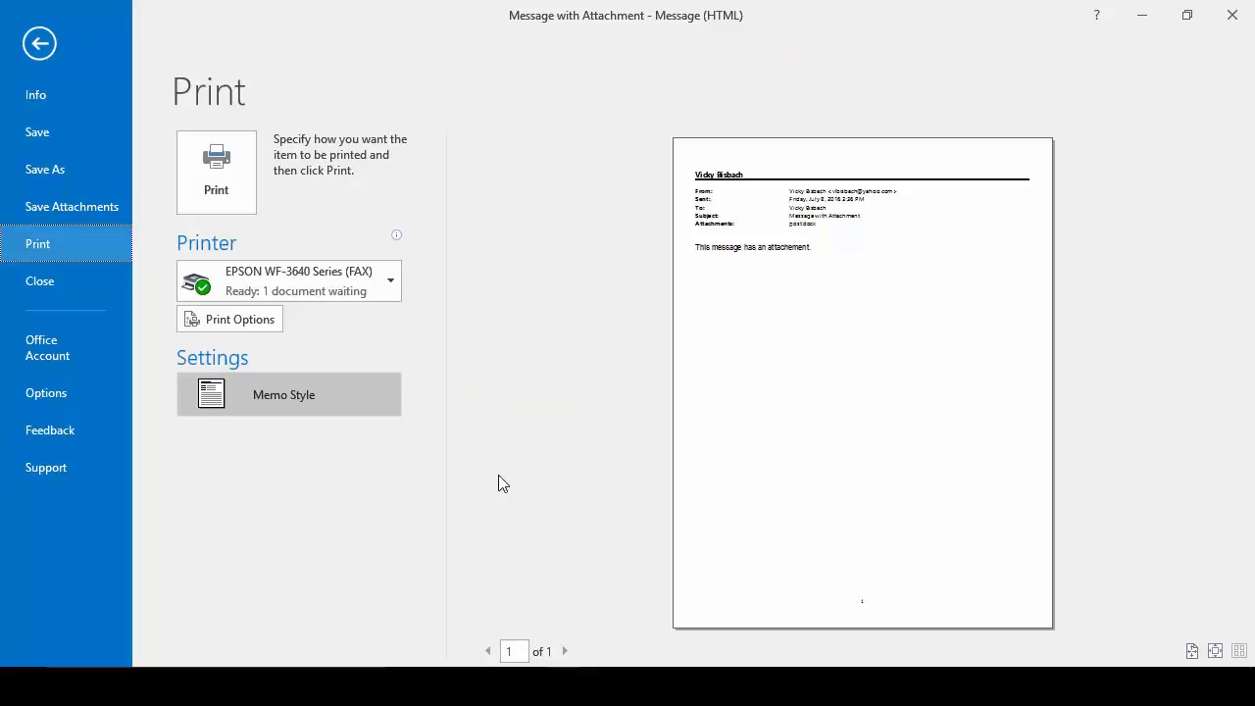
# In Print Options, tick 'Print attached files' for the Memo Style printout
pyautogui.click(240, 321)
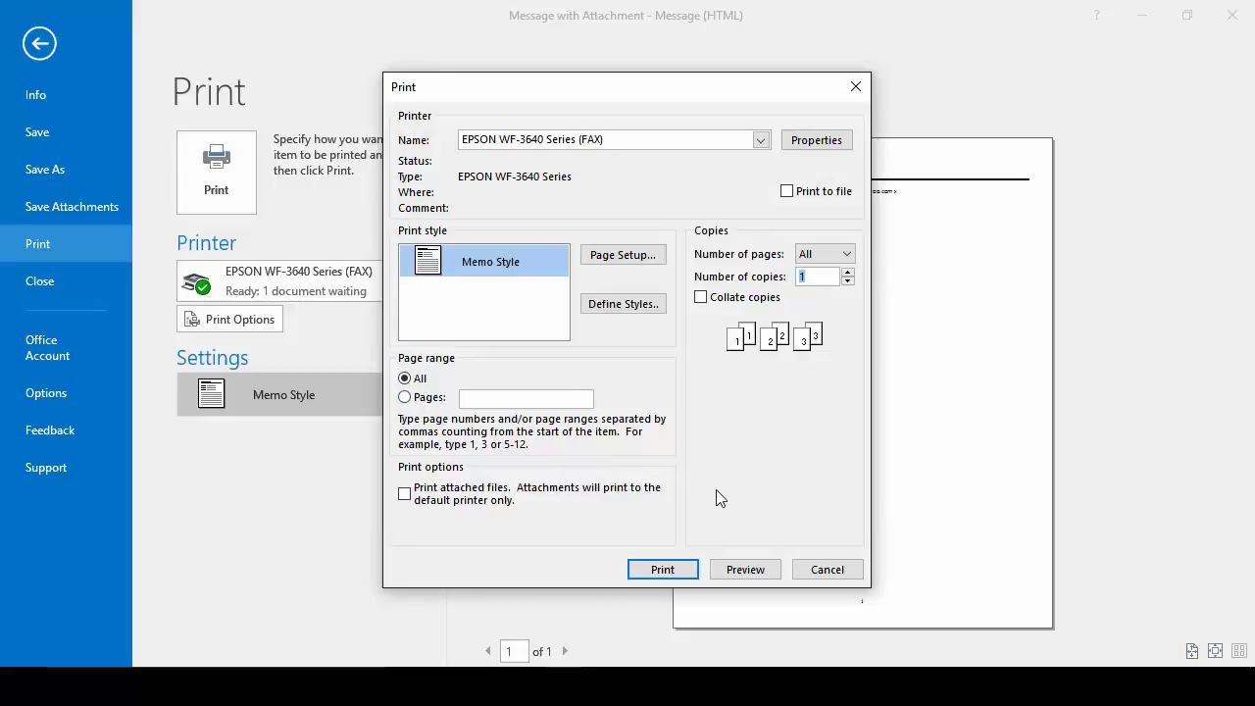
pyautogui.click(404, 494)
# Print the message and allow post.docx to open so it prints too
pyautogui.click(661, 570)
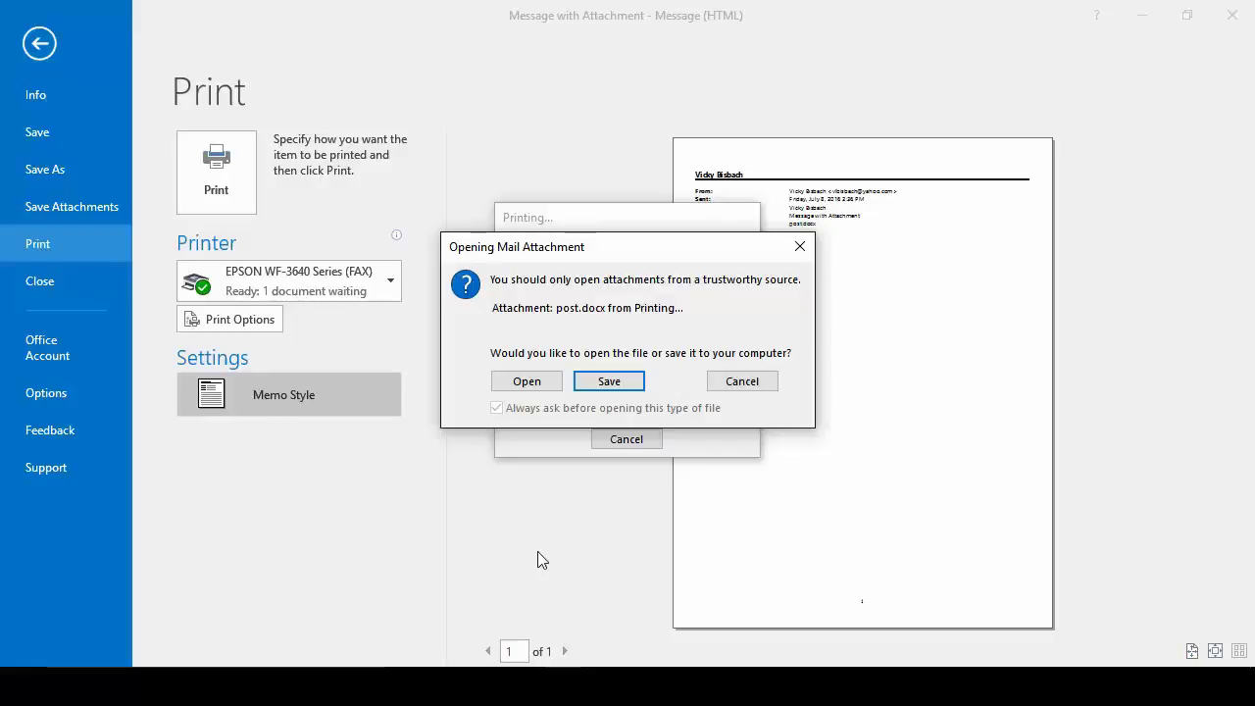
pyautogui.click(526, 381)
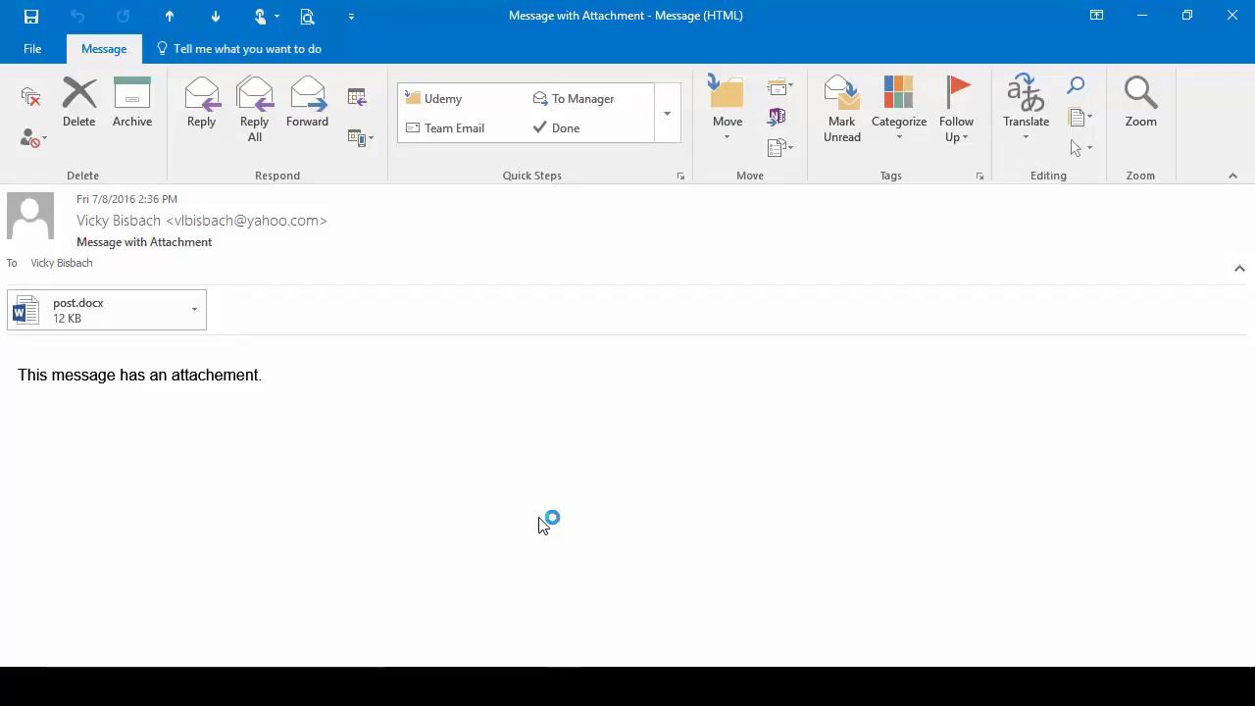
# Minimize the message window and Quick Print the attachment message from the Inbox list
pyautogui.click(1141, 16)
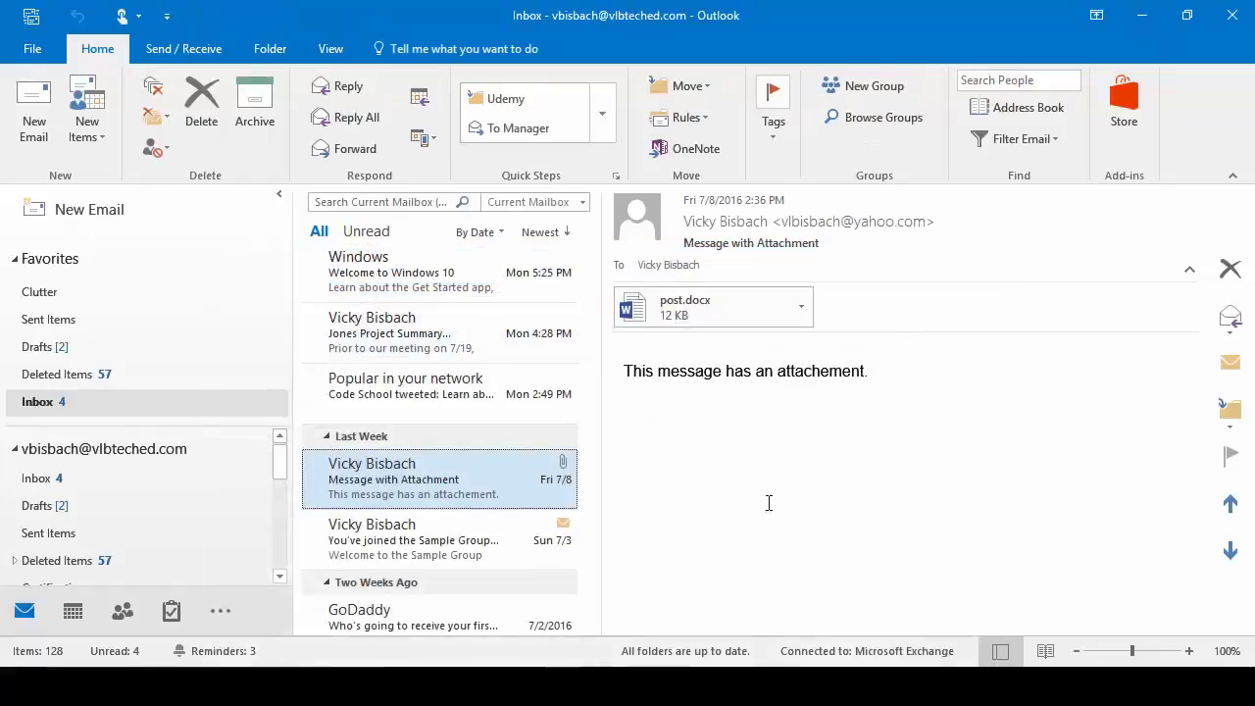
pyautogui.rightClick(441, 481)
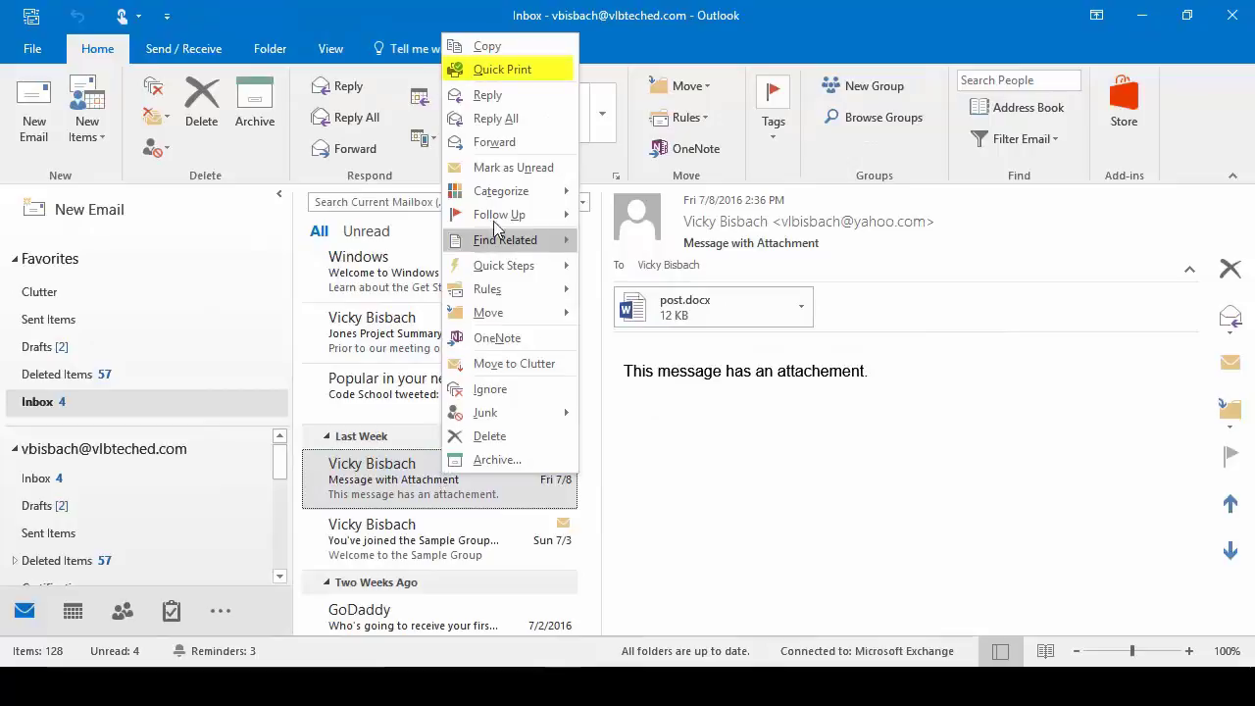
pyautogui.click(503, 70)
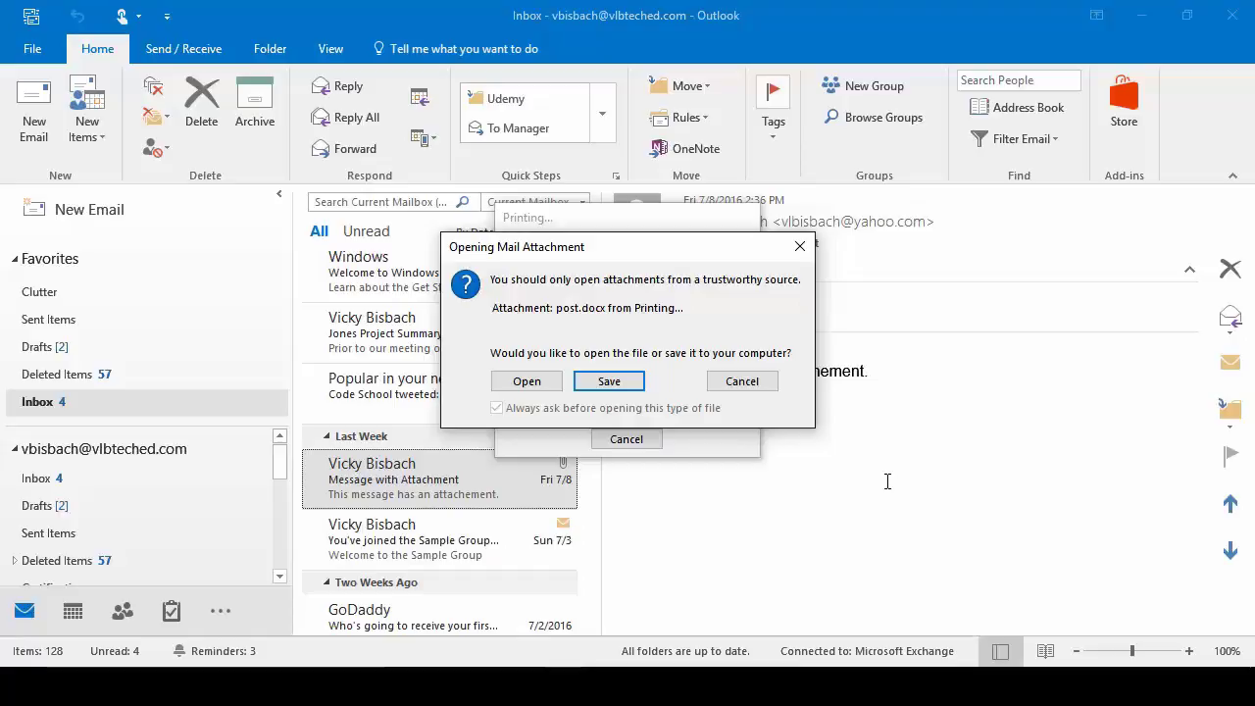
# Dismiss the attachment prompt, preview Table Style, then print the message in Memo Style
pyautogui.press('Escape')
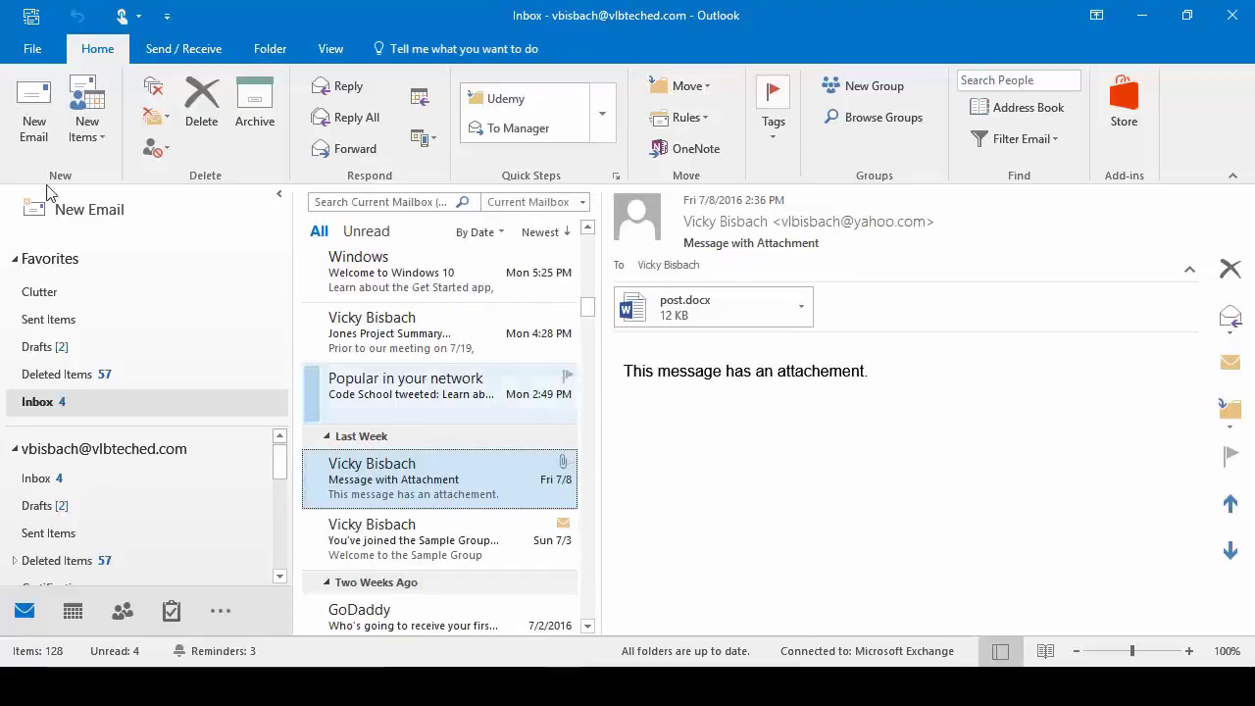
pyautogui.click(28, 49)
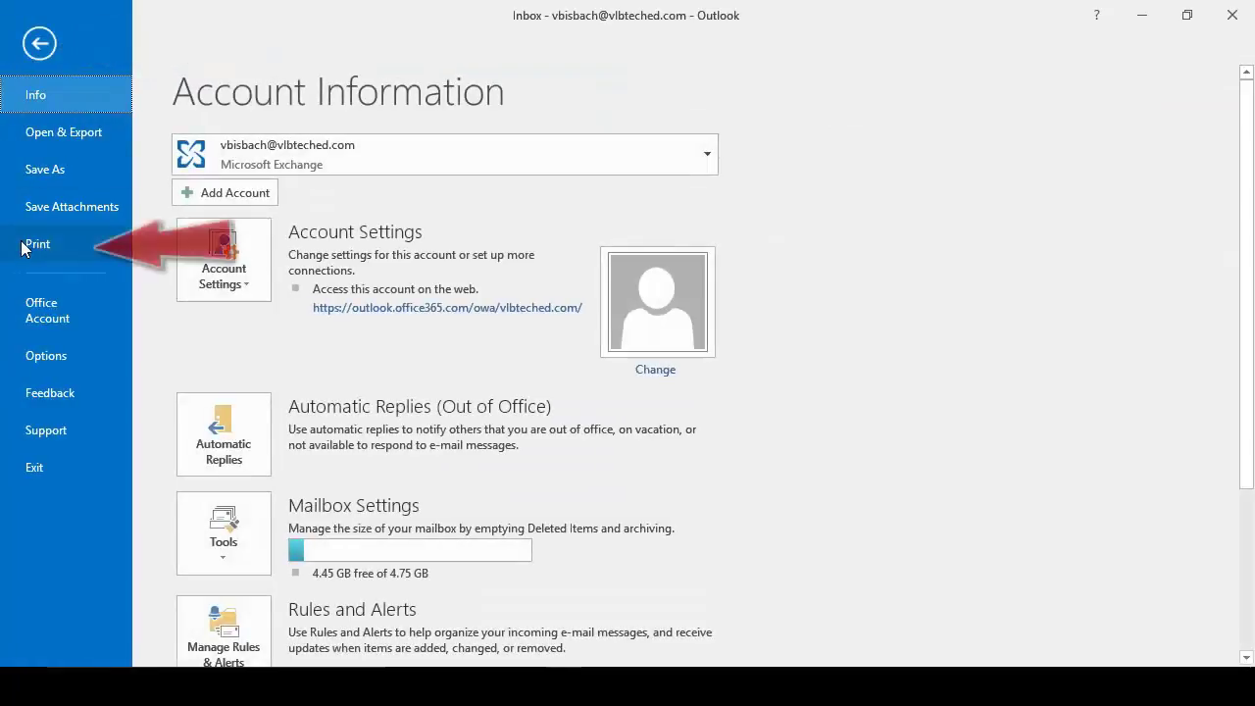
pyautogui.click(33, 253)
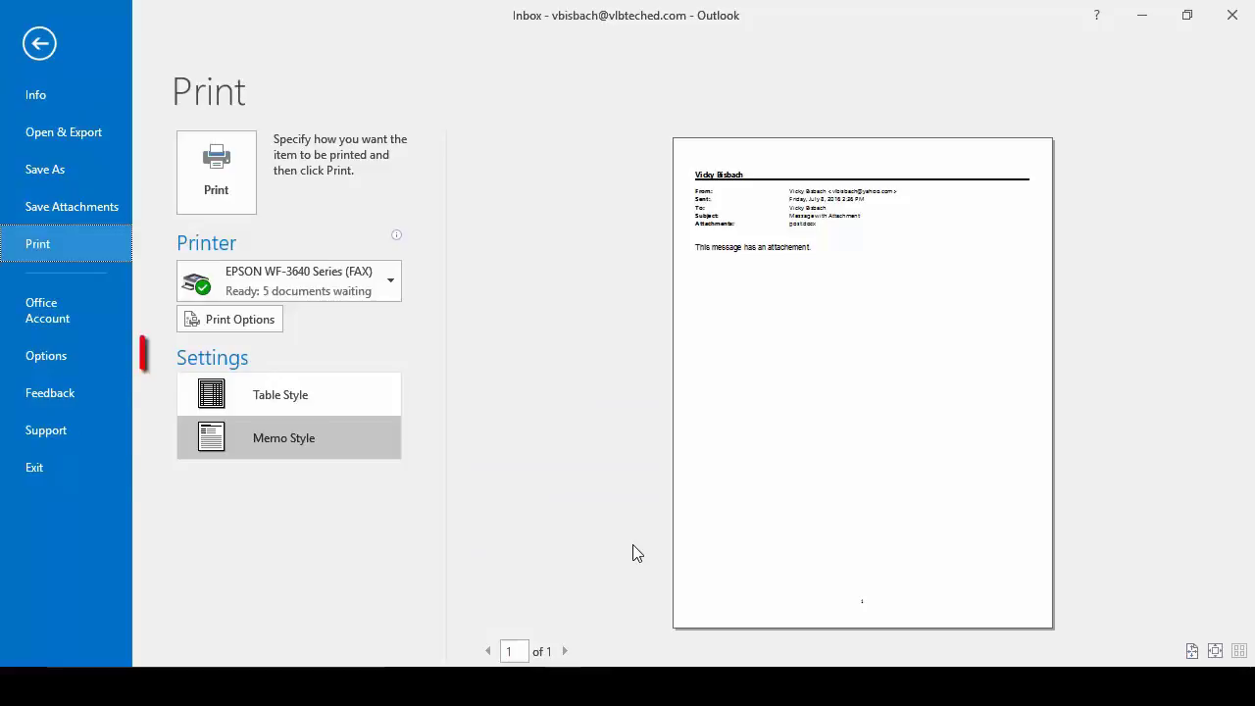
pyautogui.click(266, 398)
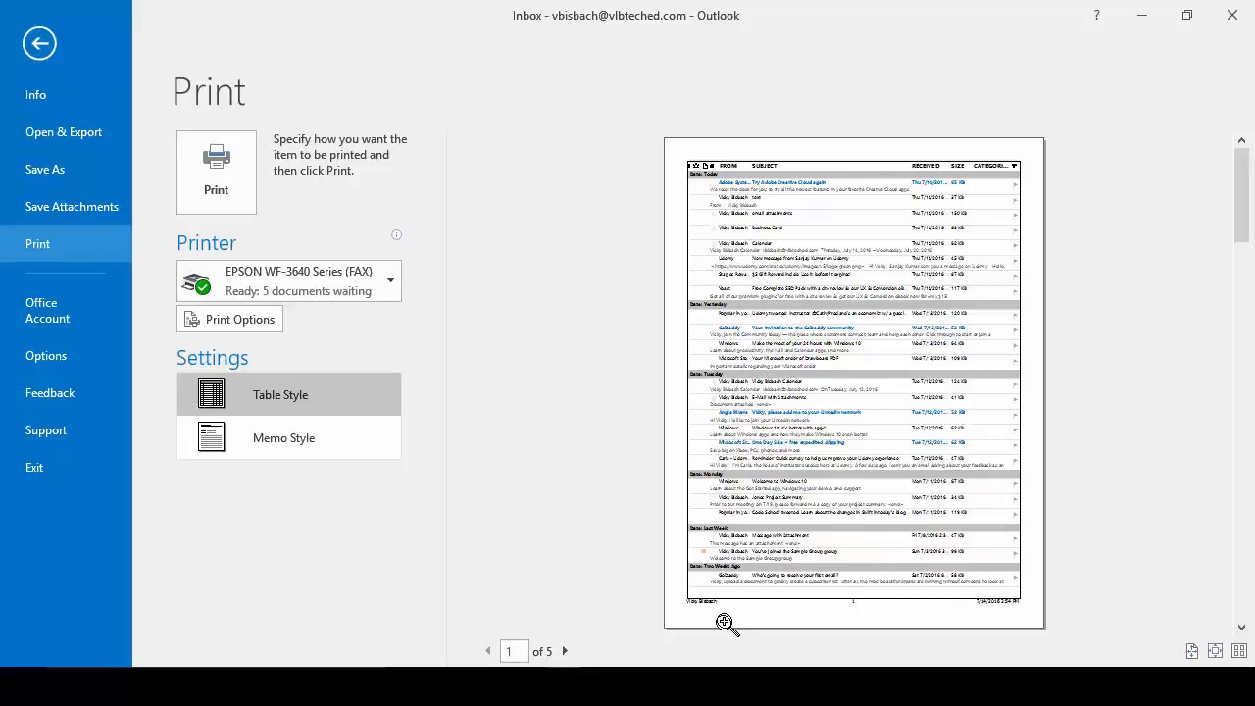
pyautogui.click(291, 435)
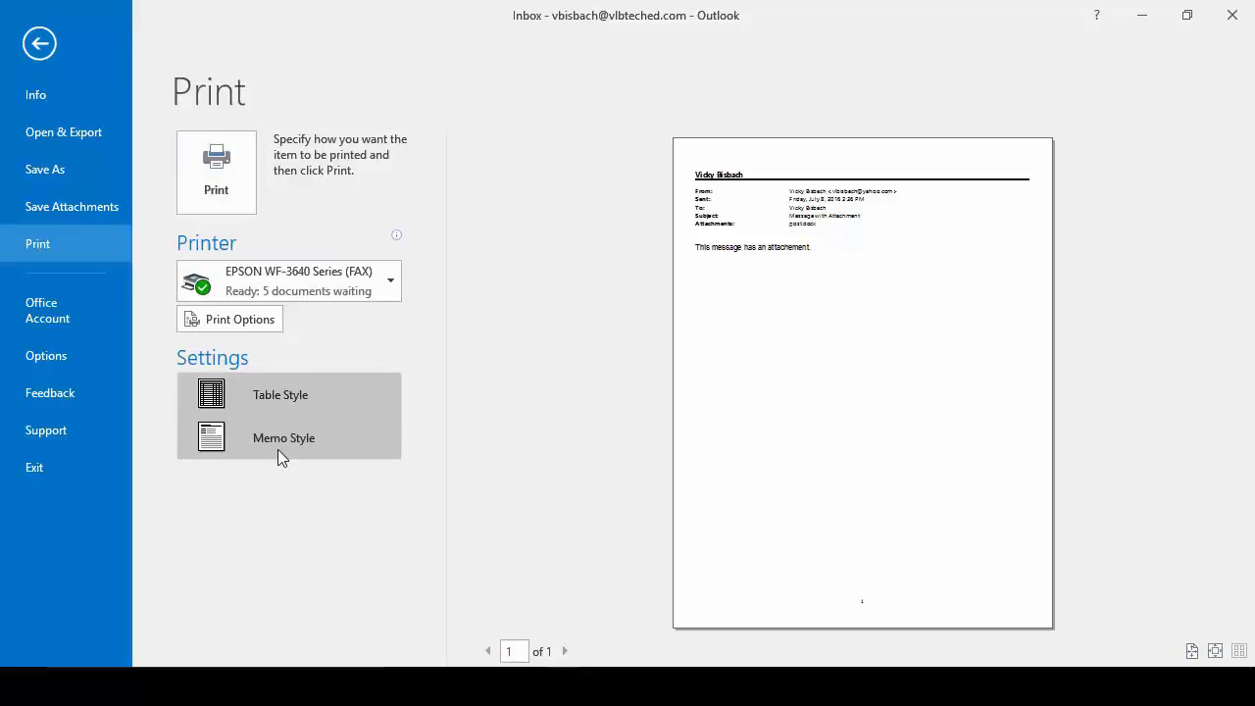
pyautogui.click(213, 324)
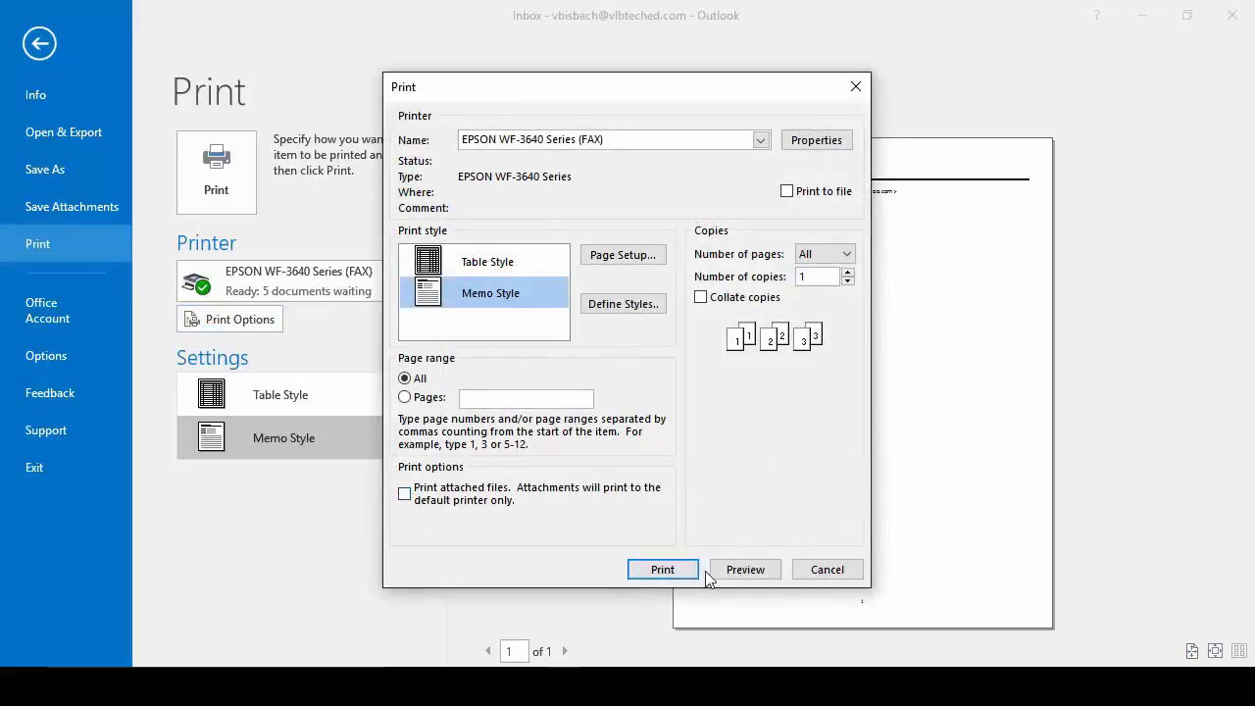
pyautogui.click(662, 569)
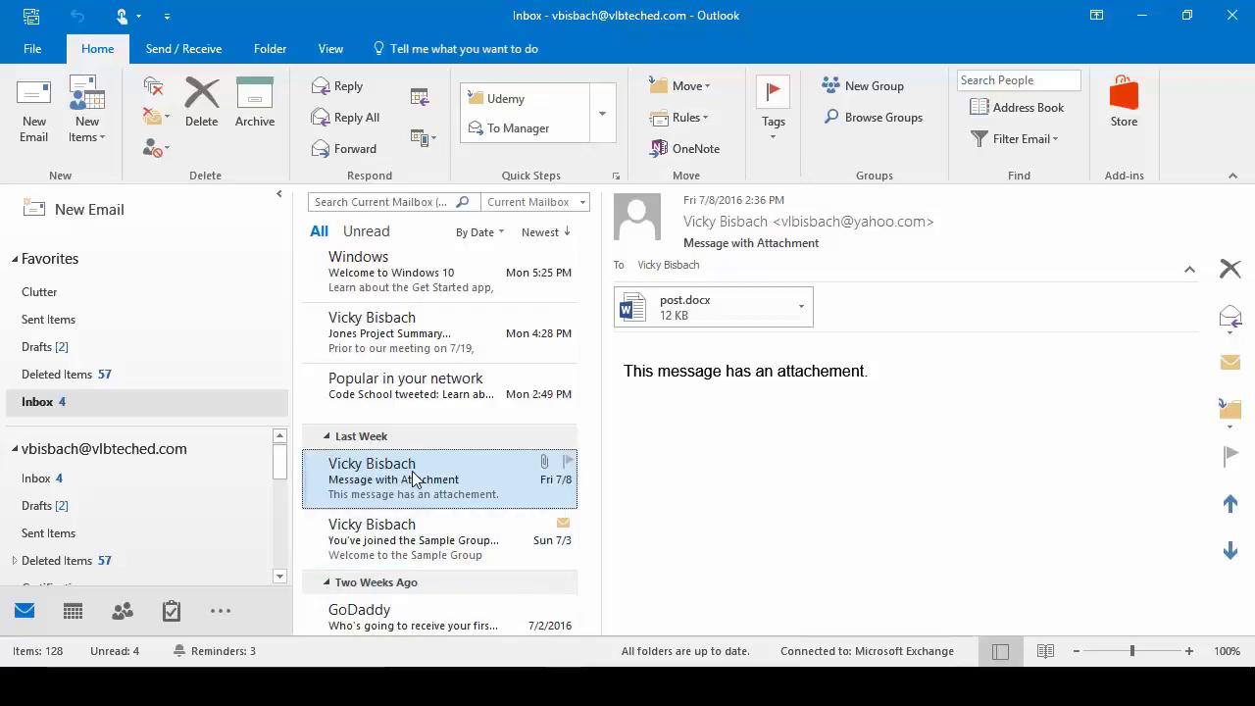
# Add the Jones Project and Sample Group welcome messages to the selection and preview their printout
pyautogui.keyDown('ctrl'); pyautogui.click(411, 334); pyautogui.keyUp('ctrl')
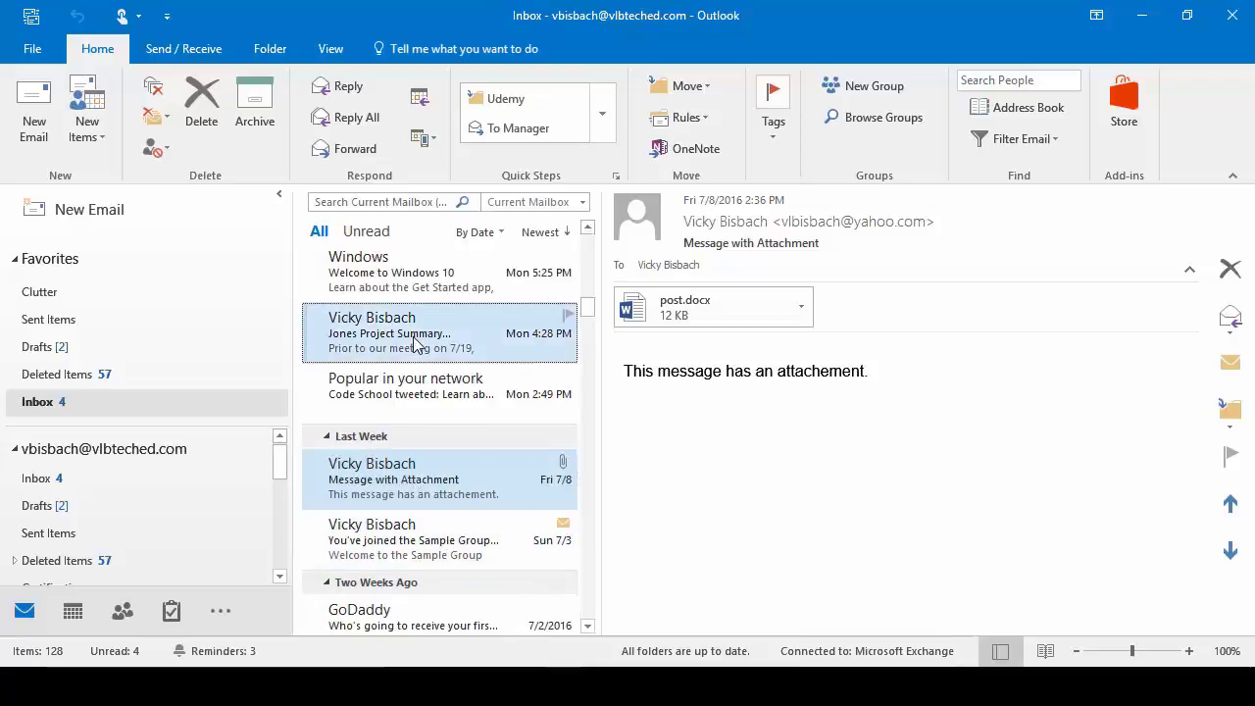
pyautogui.keyDown('ctrl'); pyautogui.click(390, 545); pyautogui.keyUp('ctrl')
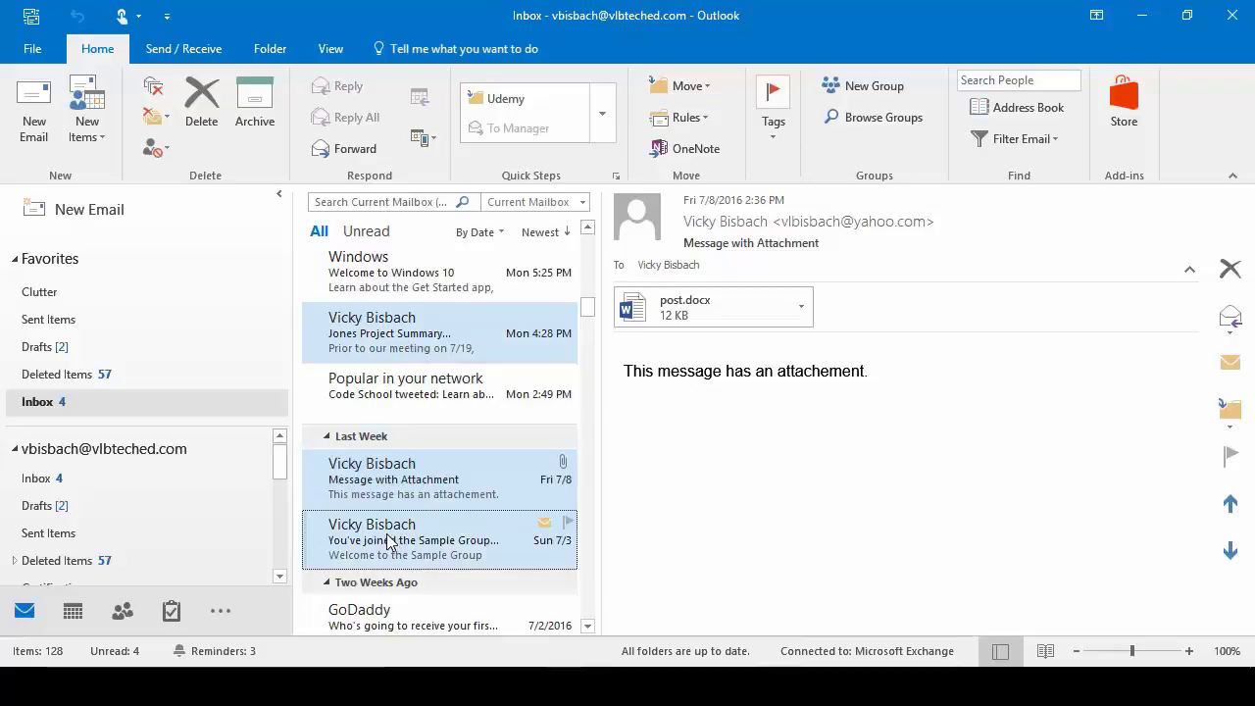
pyautogui.click(24, 51)
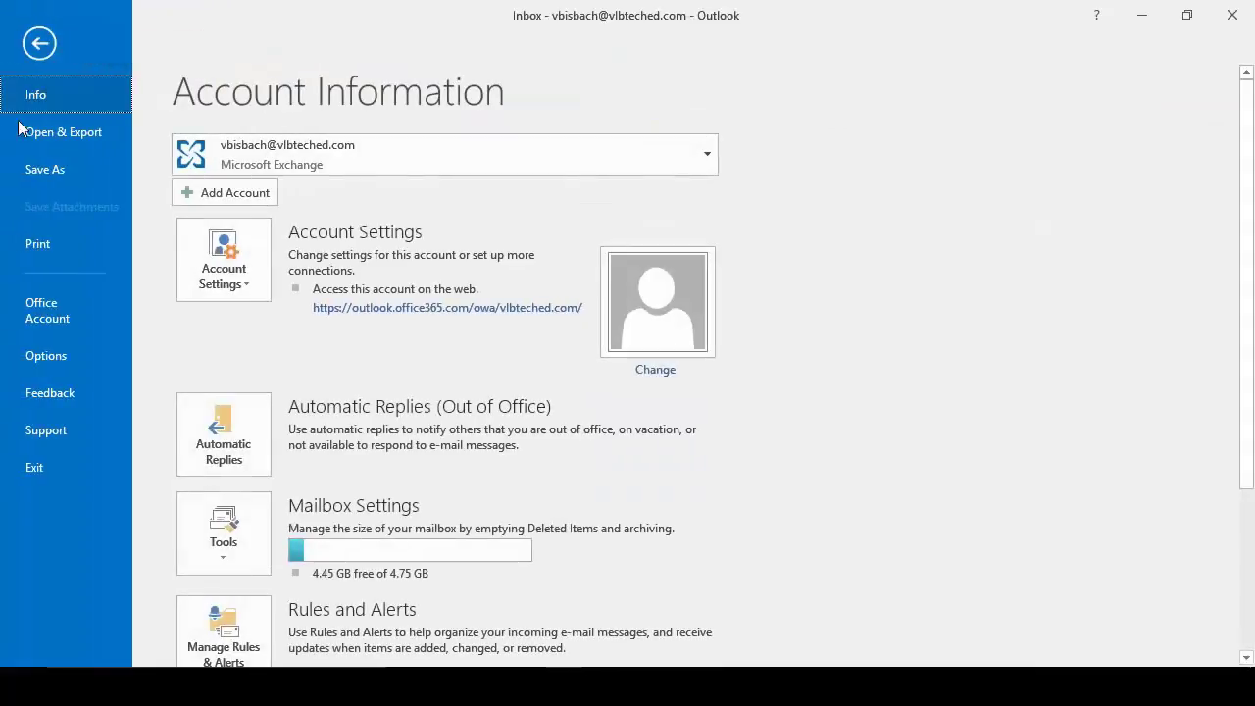
pyautogui.click(25, 244)
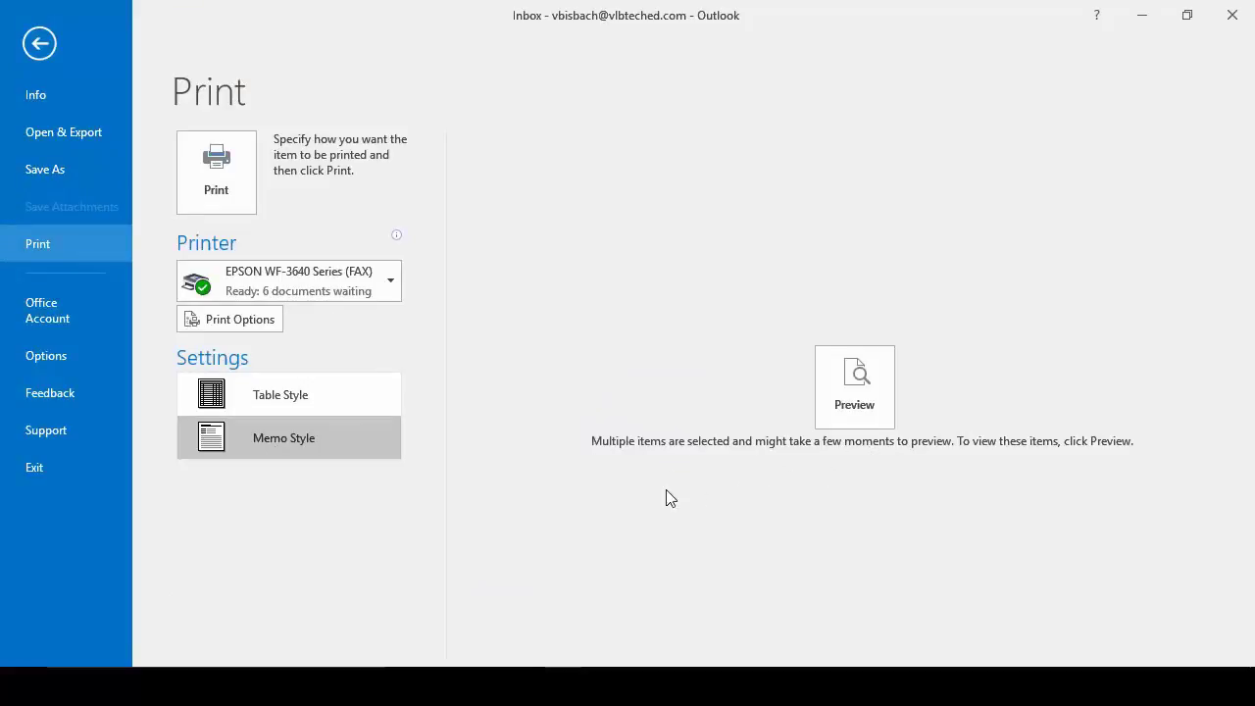
pyautogui.click(848, 396)
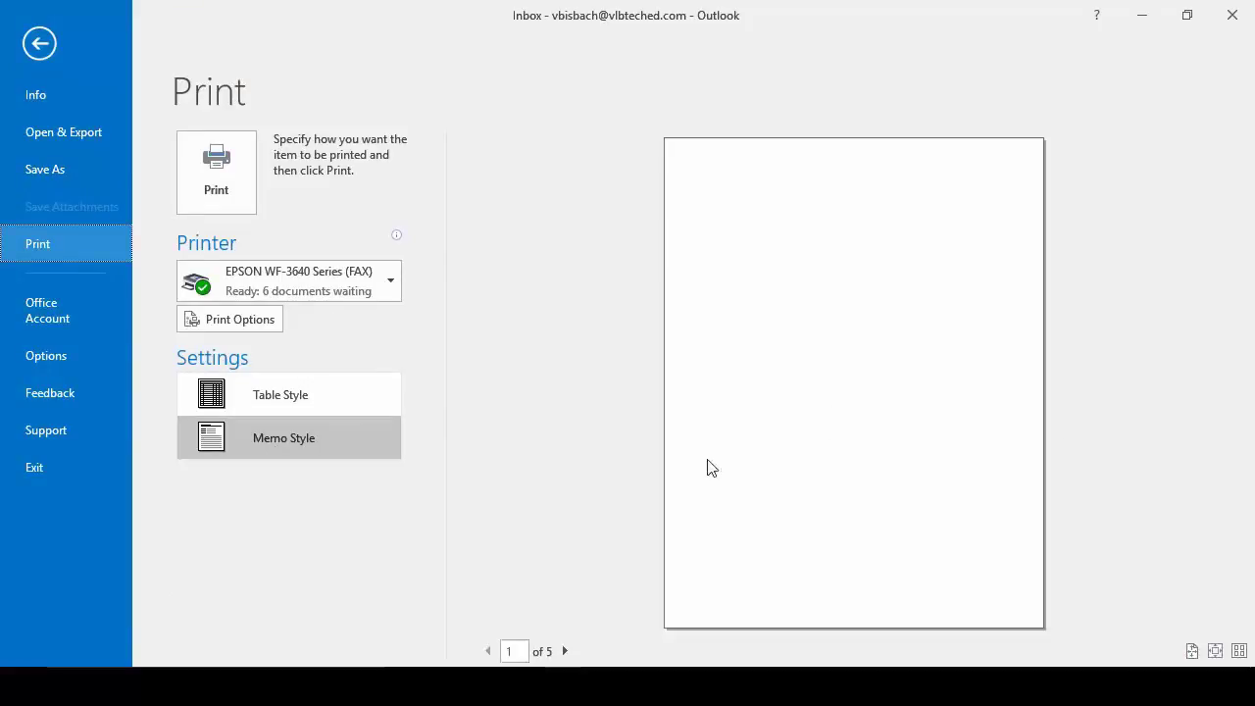
# Page through the four-page Memo Style preview, then print the selected emails with Ctrl+P
pyautogui.click(566, 652)
pyautogui.click(565, 651)
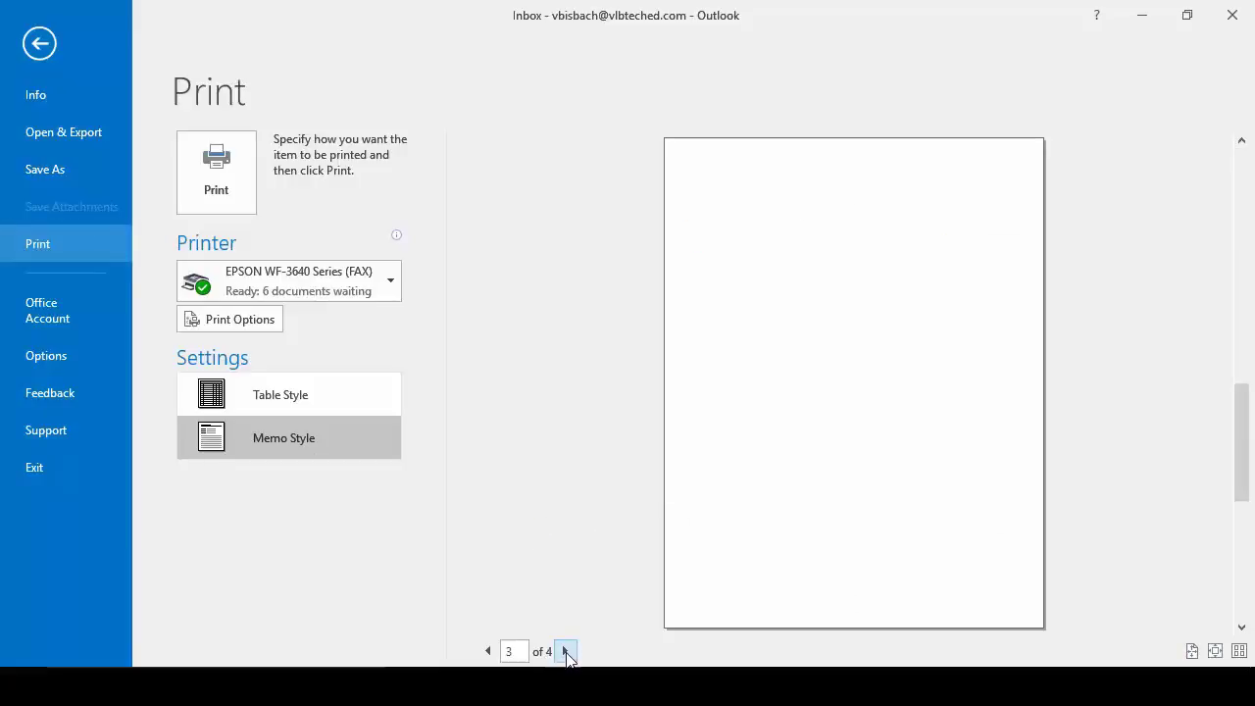
pyautogui.click(565, 651)
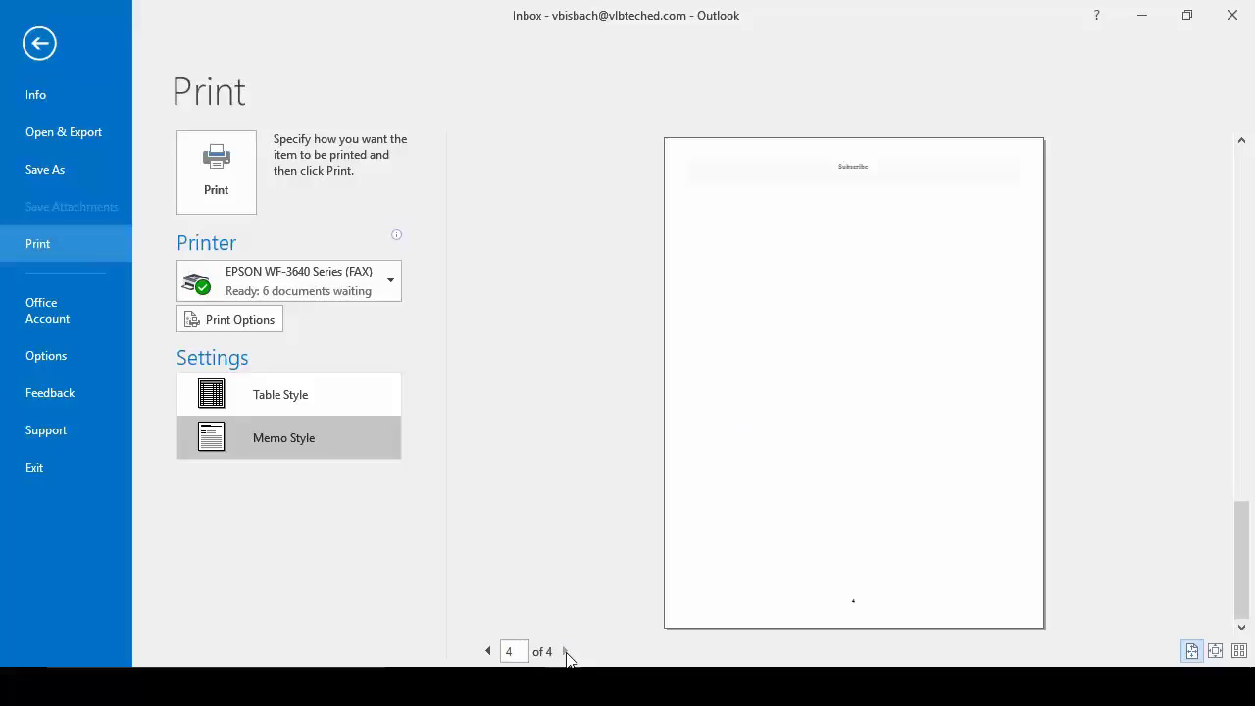
pyautogui.click(488, 651)
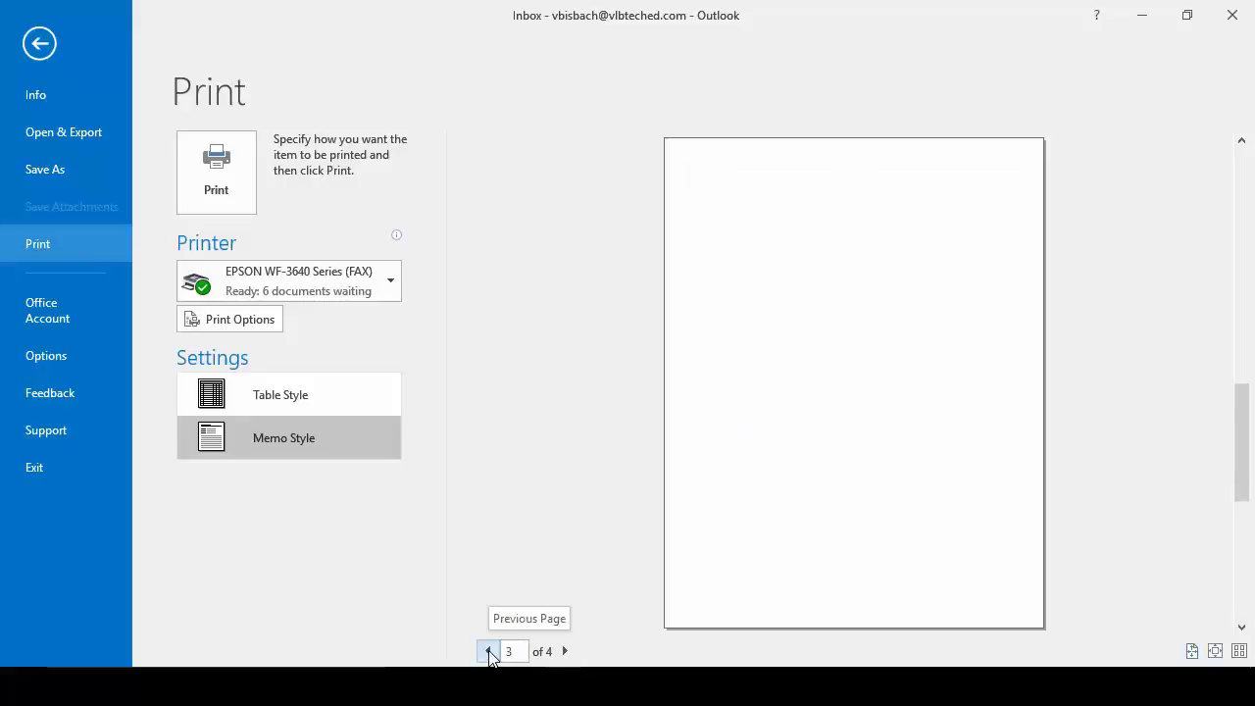
pyautogui.click(488, 651)
pyautogui.hotkey('ctrl', 'p')
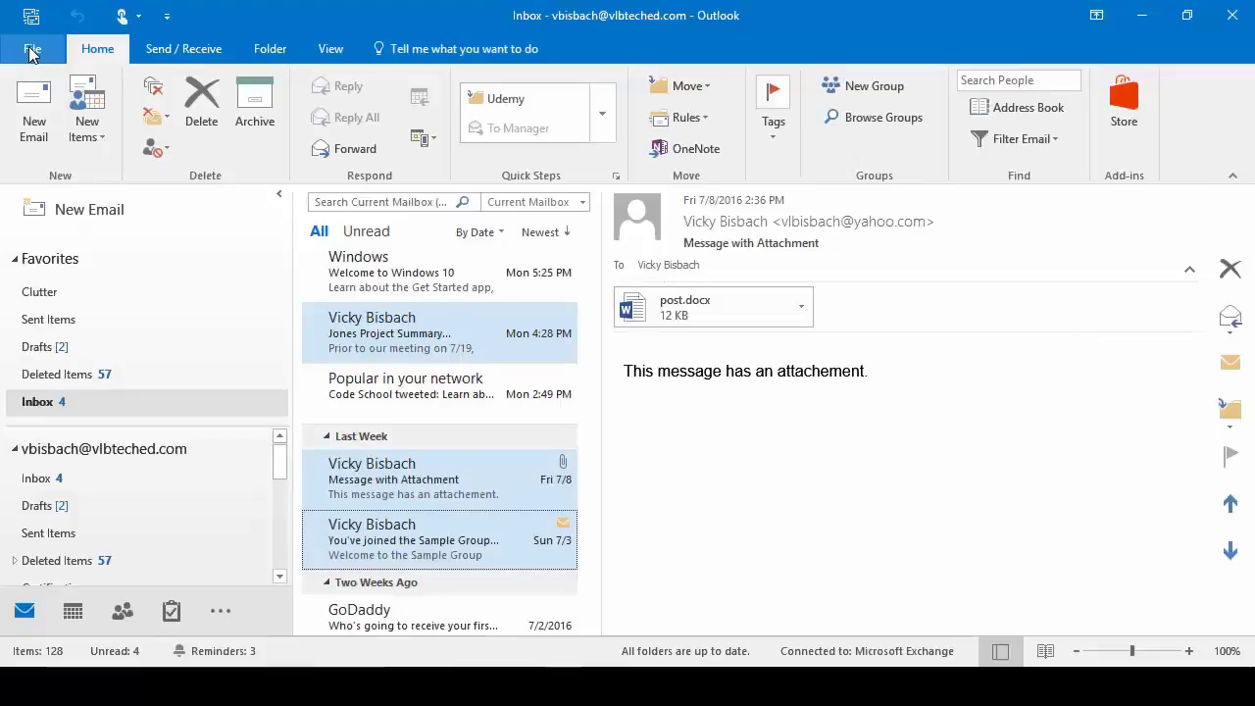
# Print the selected emails with Nuance PDF, saving 'Microsoft Outlook - Memo Style.pdf' in Receipts
pyautogui.click(30, 51)
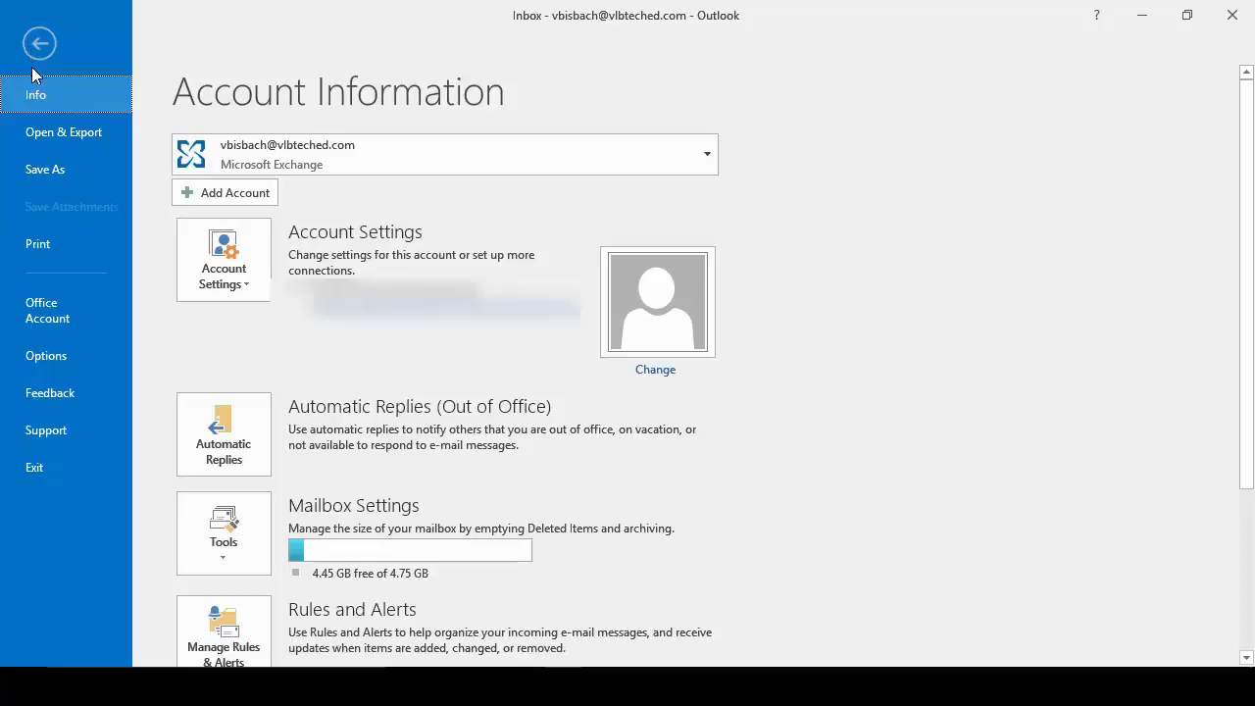
pyautogui.click(39, 244)
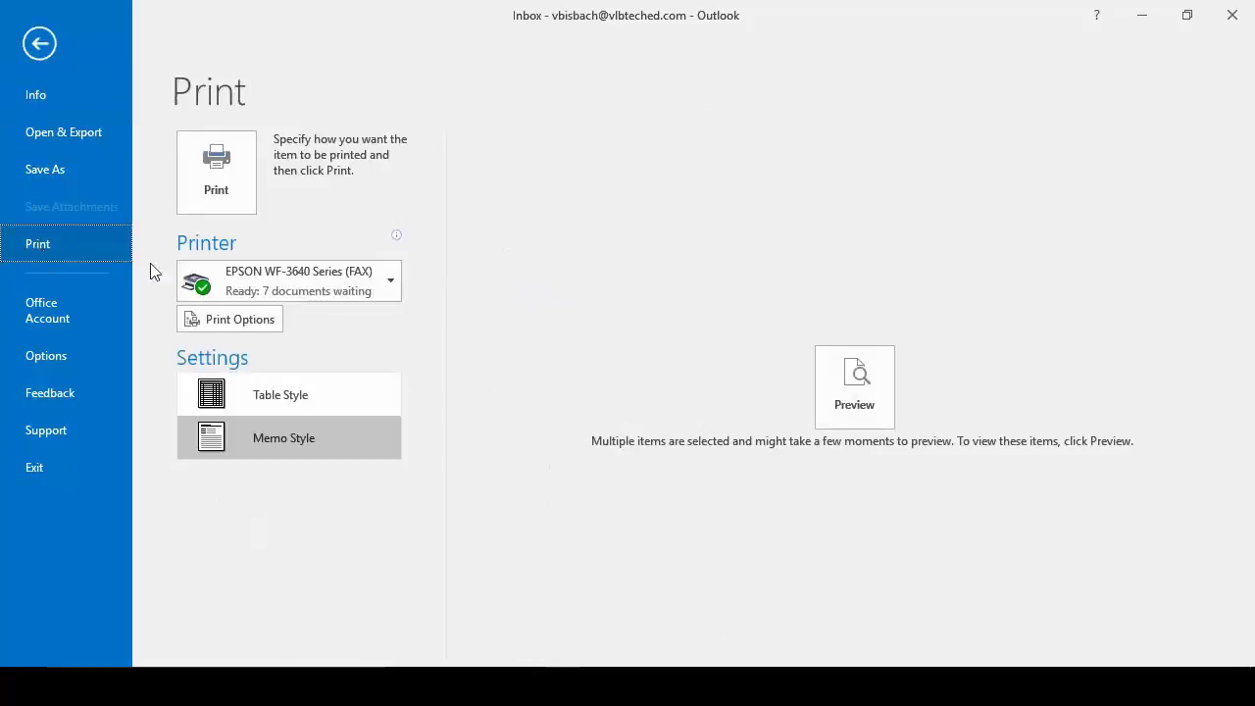
pyautogui.click(384, 285)
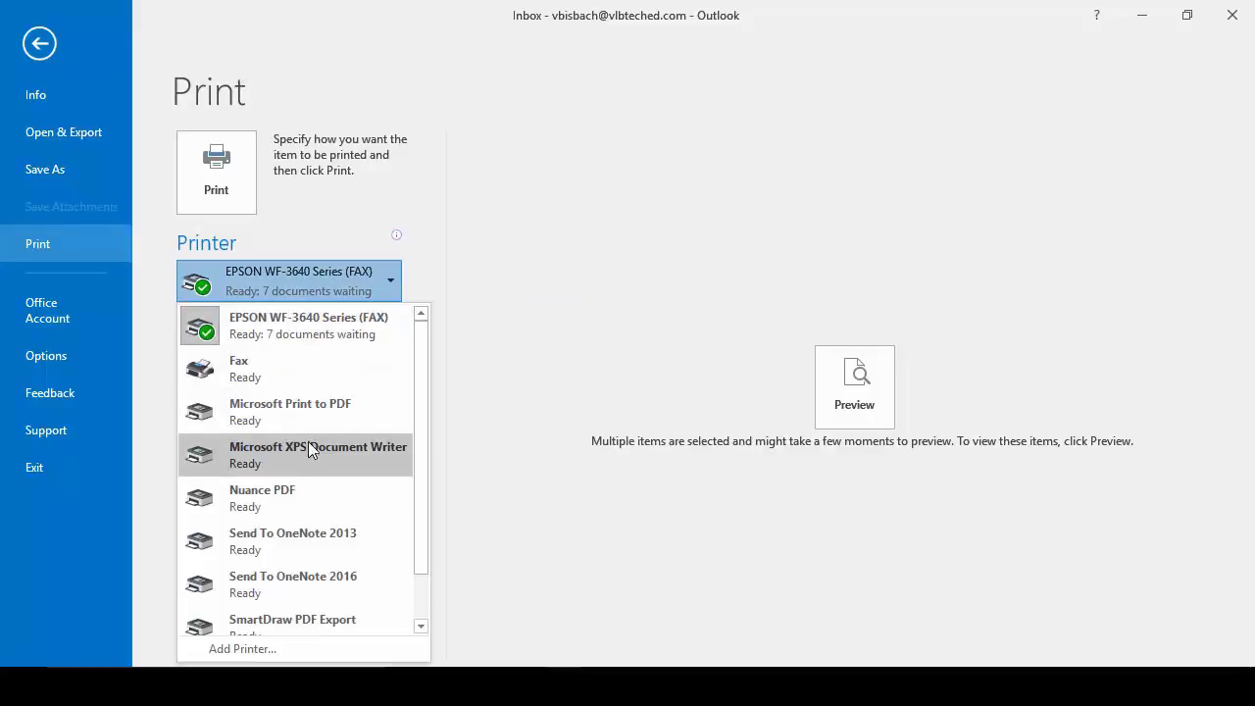
pyautogui.click(261, 495)
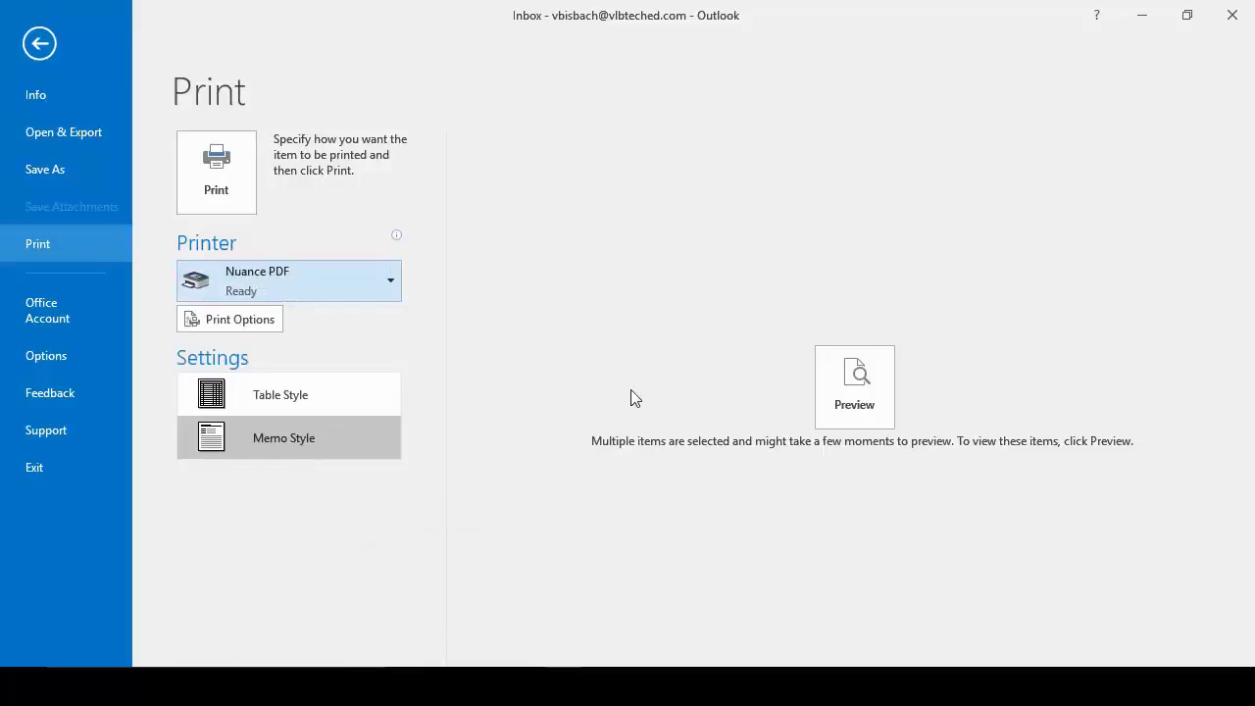
pyautogui.click(210, 149)
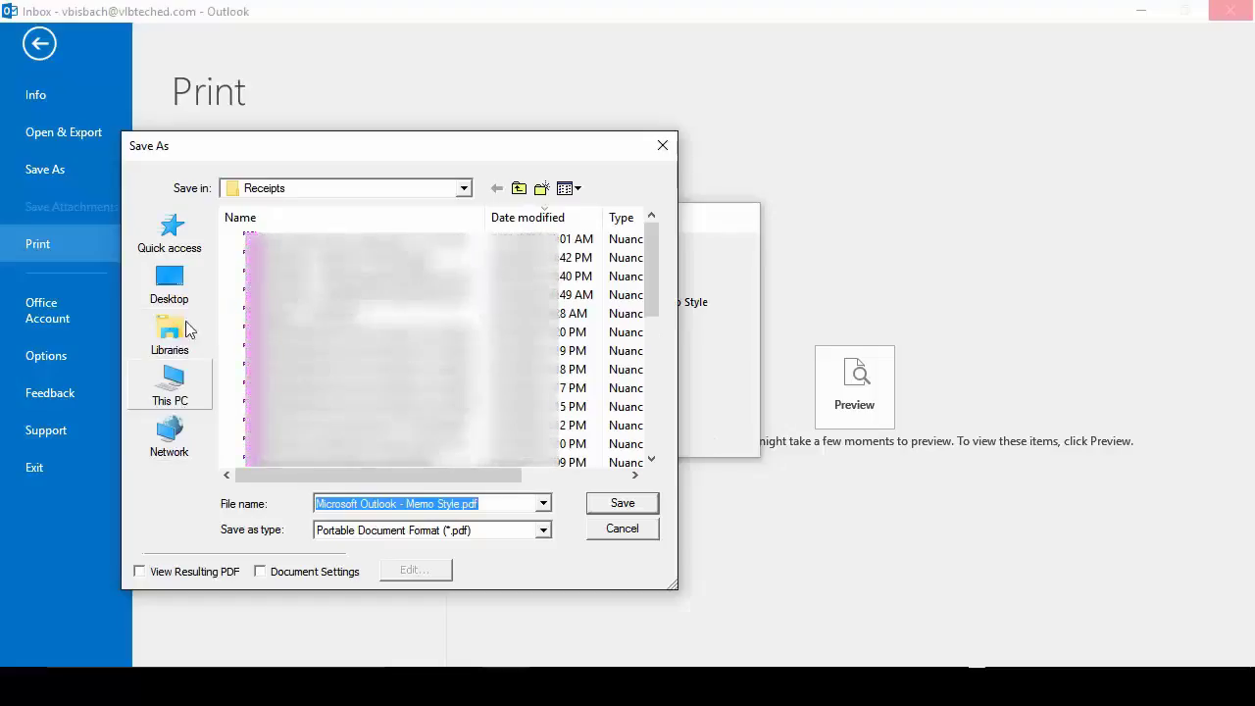
pyautogui.click(612, 501)
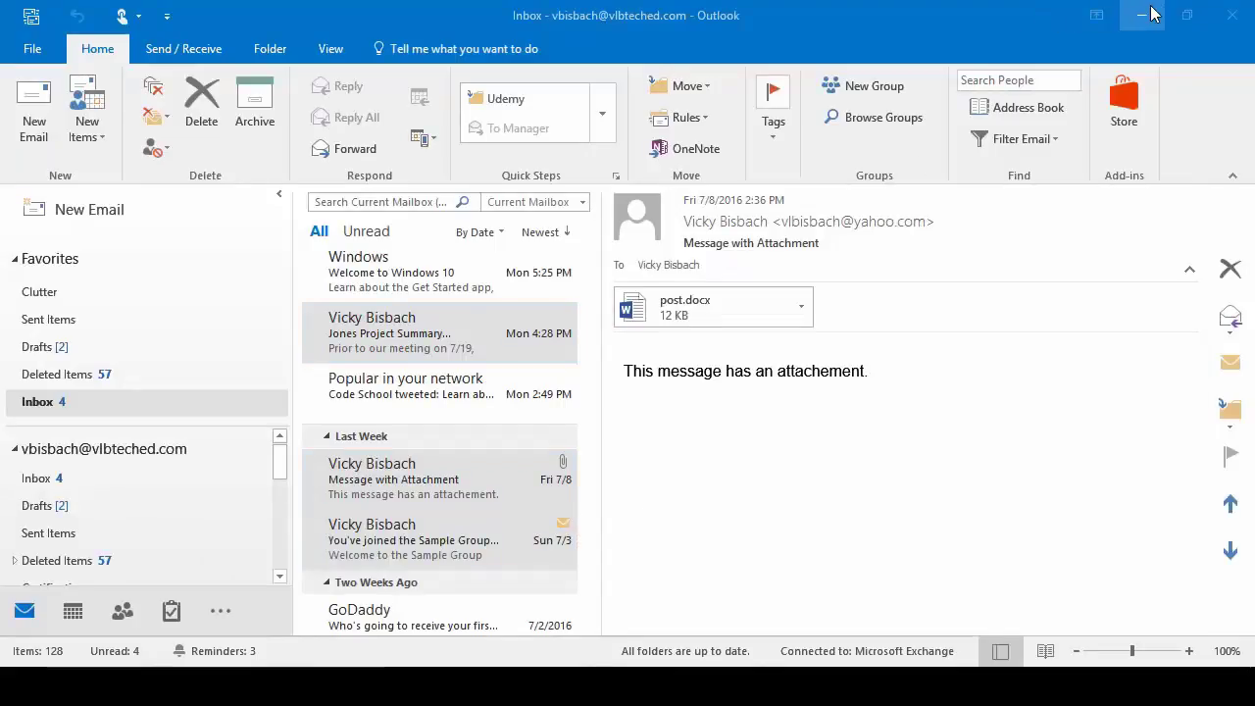
# Minimize Outlook, open 'Microsoft Outlook - Memo Style.pdf' from the desktop and scroll its pages
pyautogui.click(1141, 15)
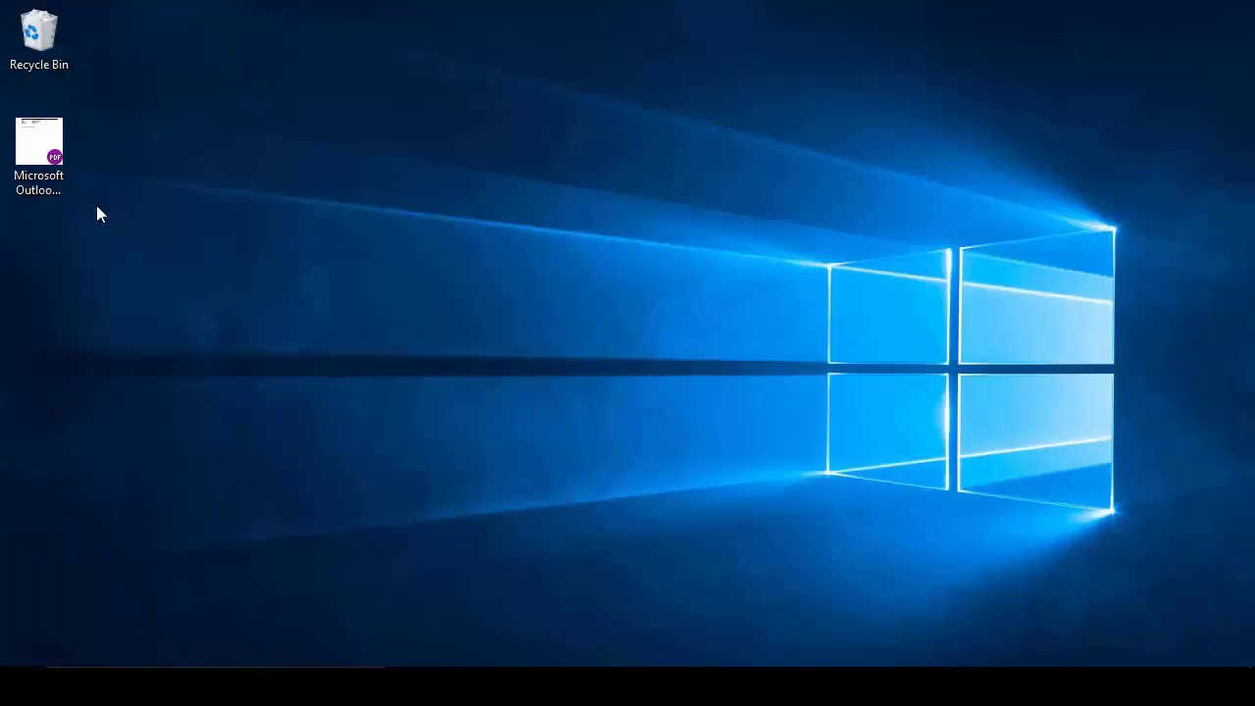
pyautogui.doubleClick(39, 166)
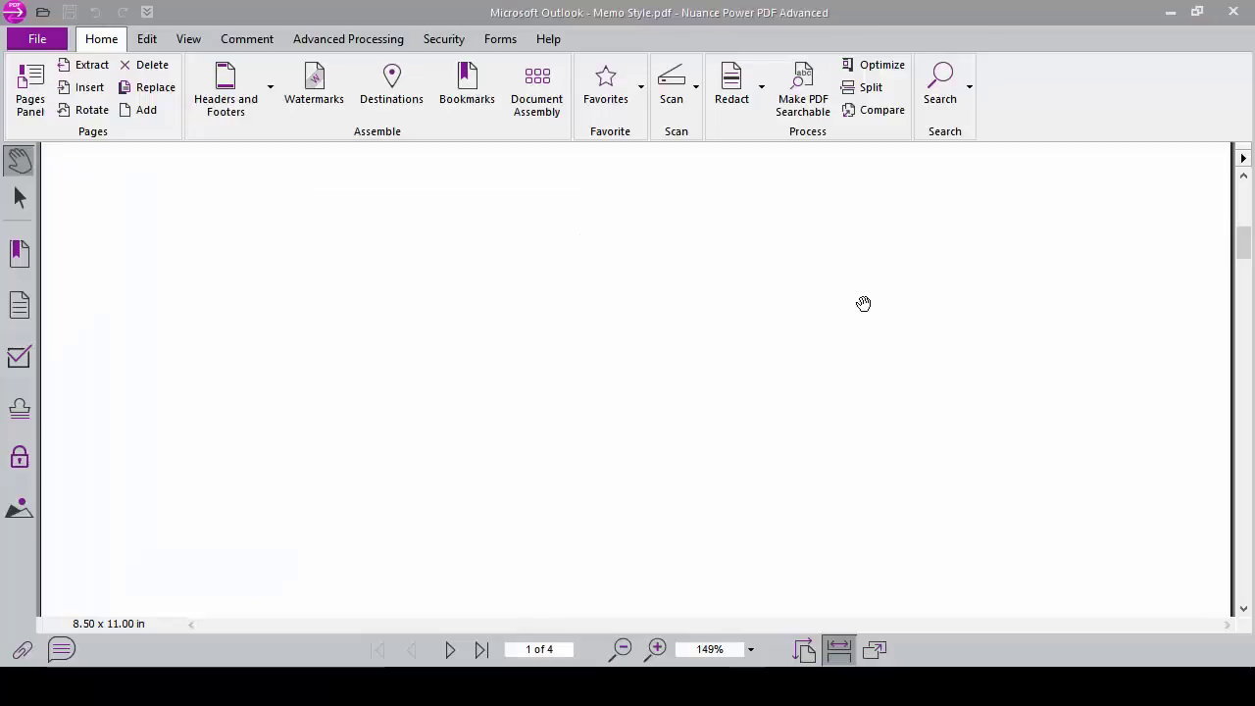
pyautogui.scroll(-10, 863, 302)
pyautogui.scroll(-15, 863, 302)
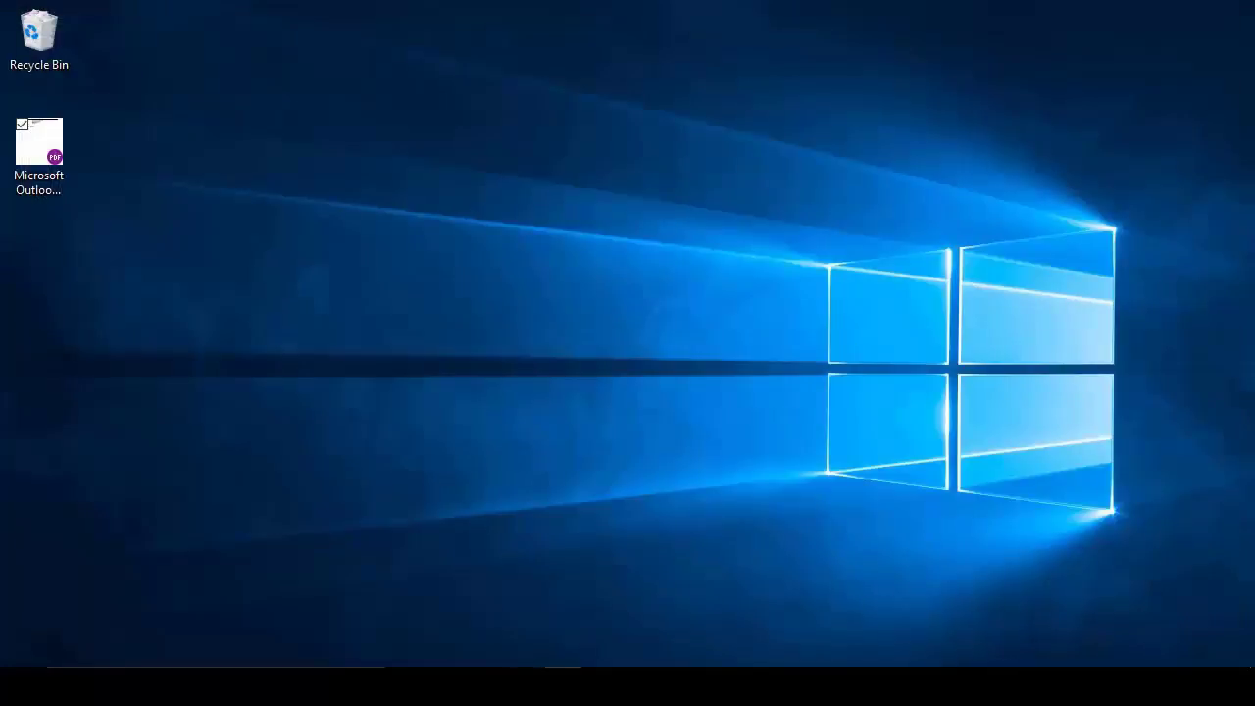
# Back in Outlook, select only the Jones Project Summary email and choose the Send To OneNote 2016 printer
pyautogui.moveTo(562, 686)
pyautogui.click(521, 635)
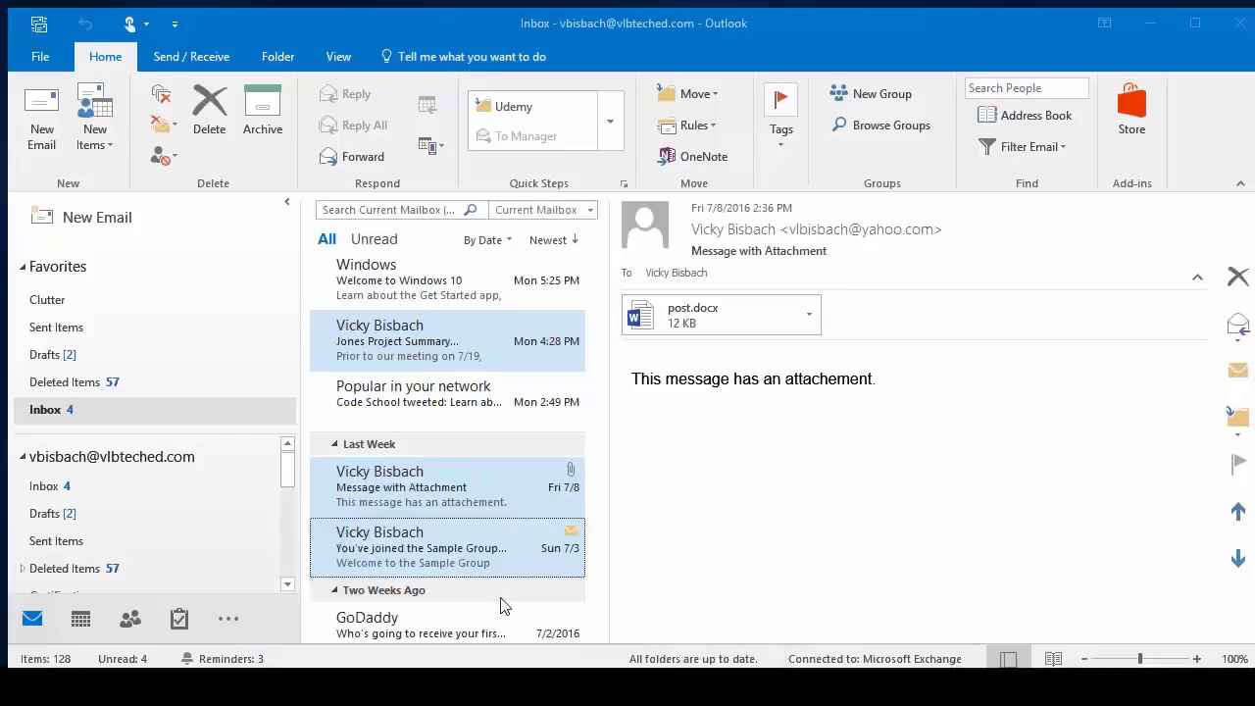
pyautogui.click(420, 333)
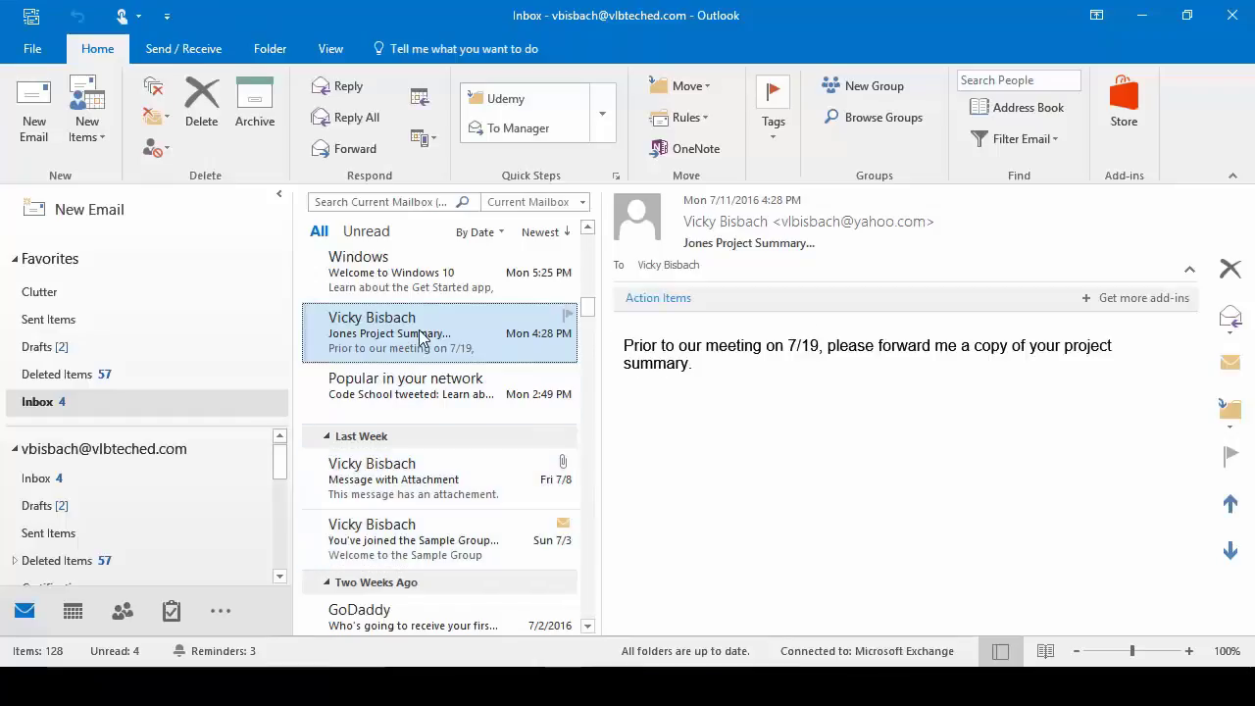
pyautogui.click(29, 54)
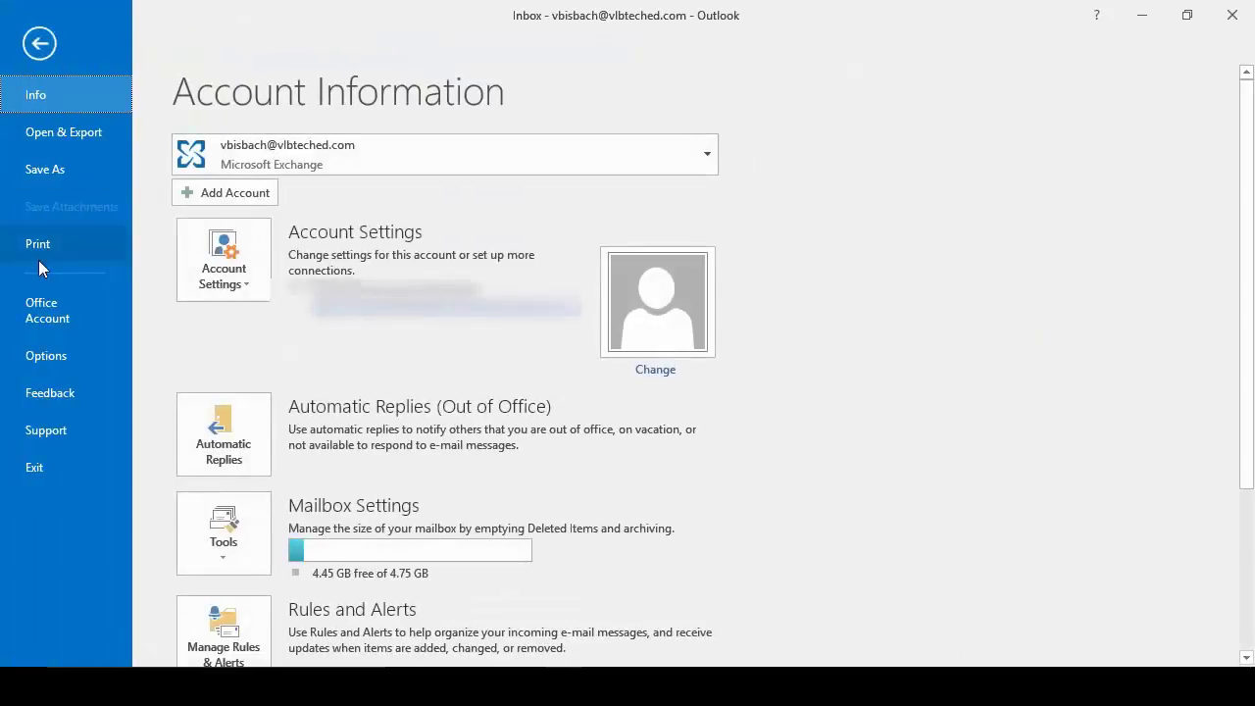
pyautogui.click(37, 252)
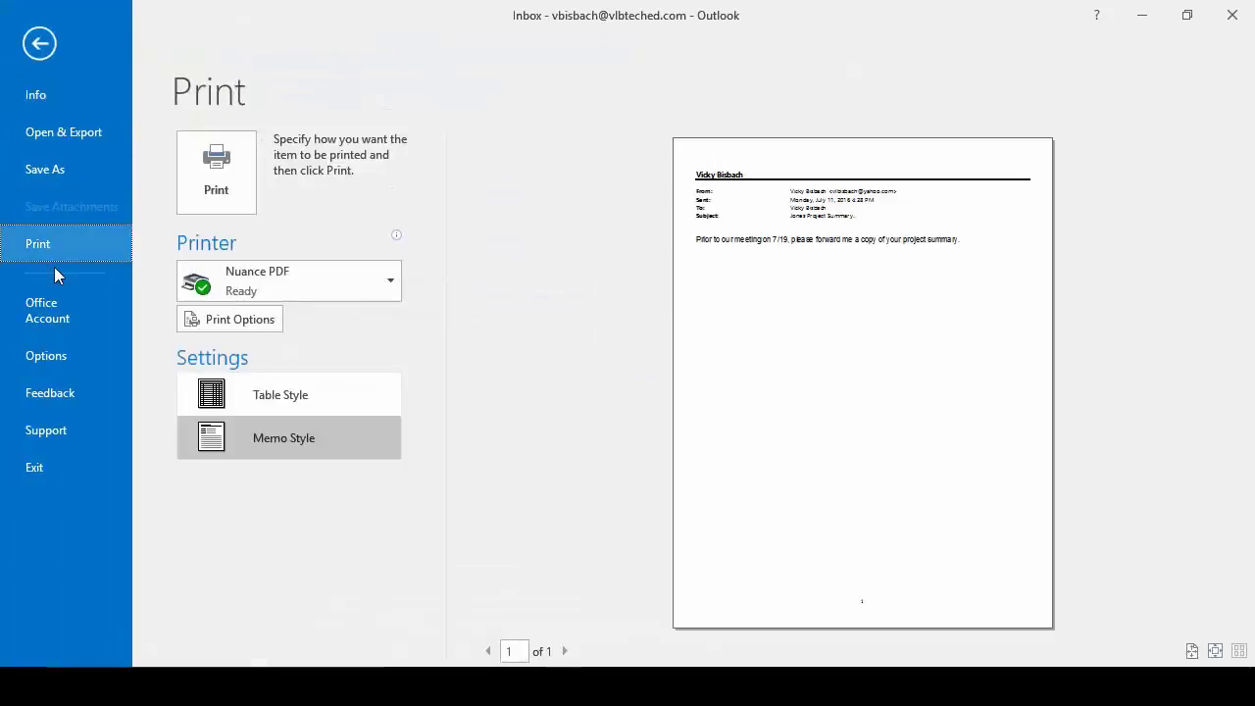
pyautogui.click(377, 288)
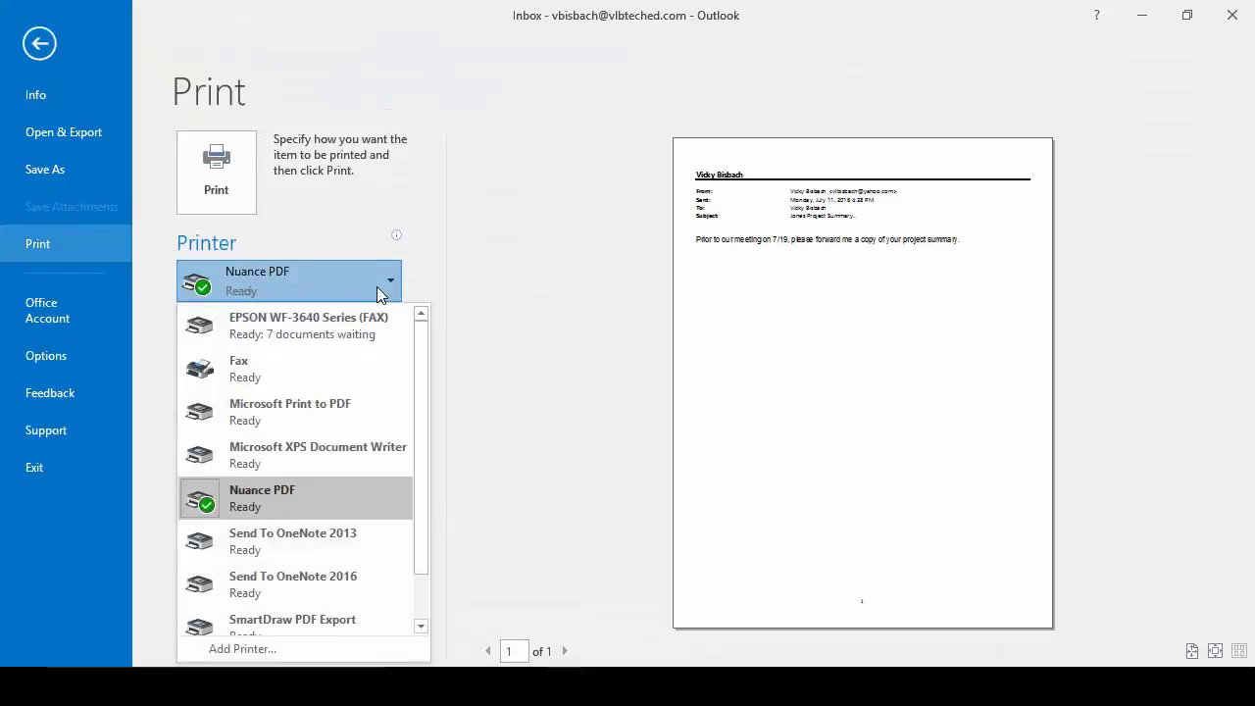
pyautogui.click(344, 585)
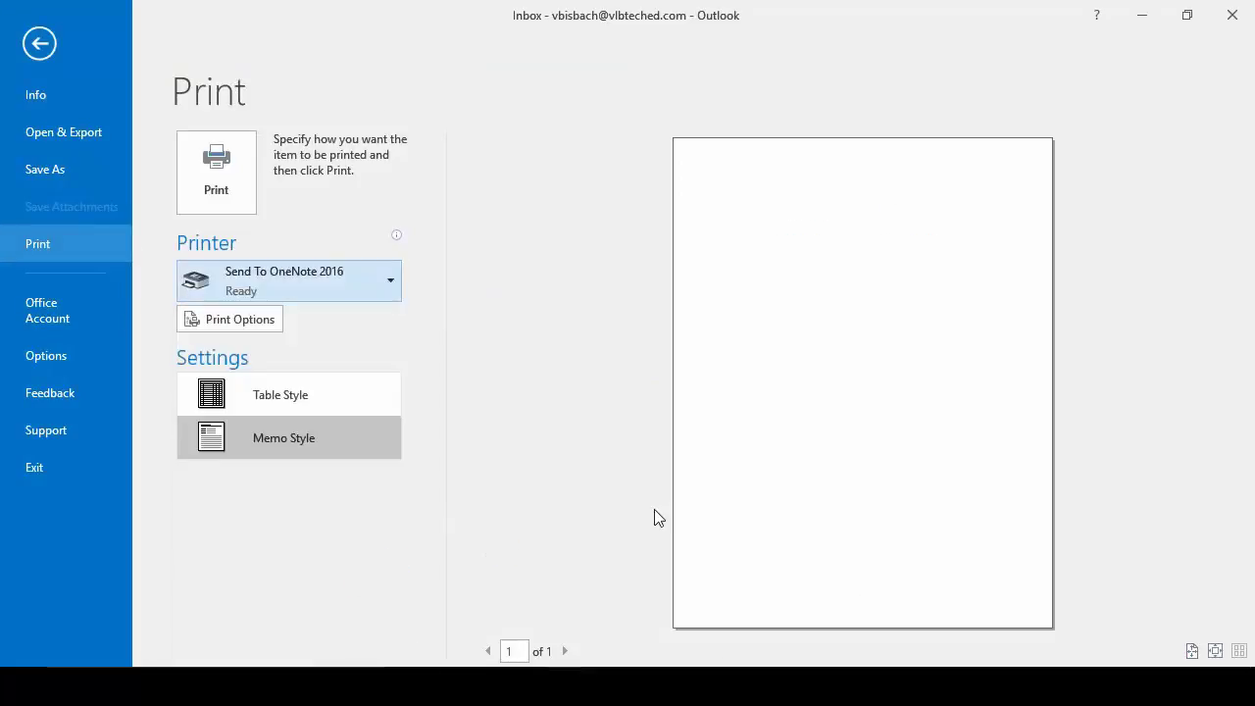
# Print the email to OneNote, placing it in the OneNote 2016 section
pyautogui.click(217, 172)
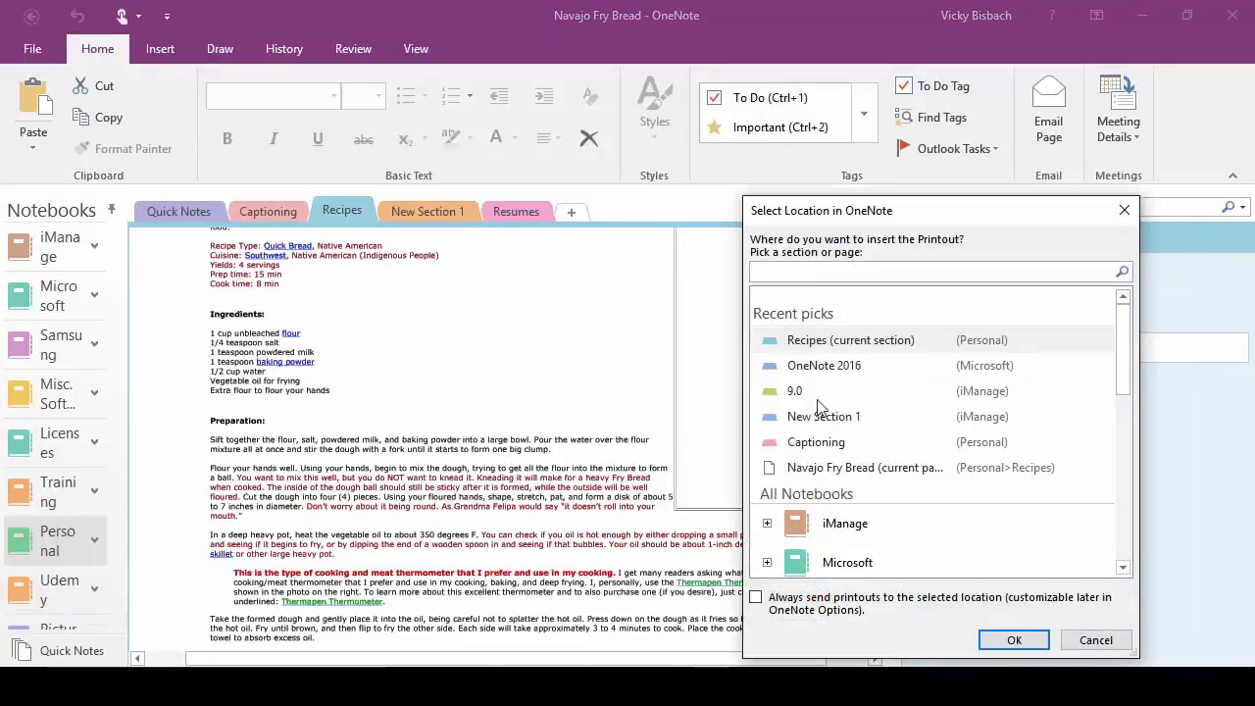
pyautogui.click(821, 366)
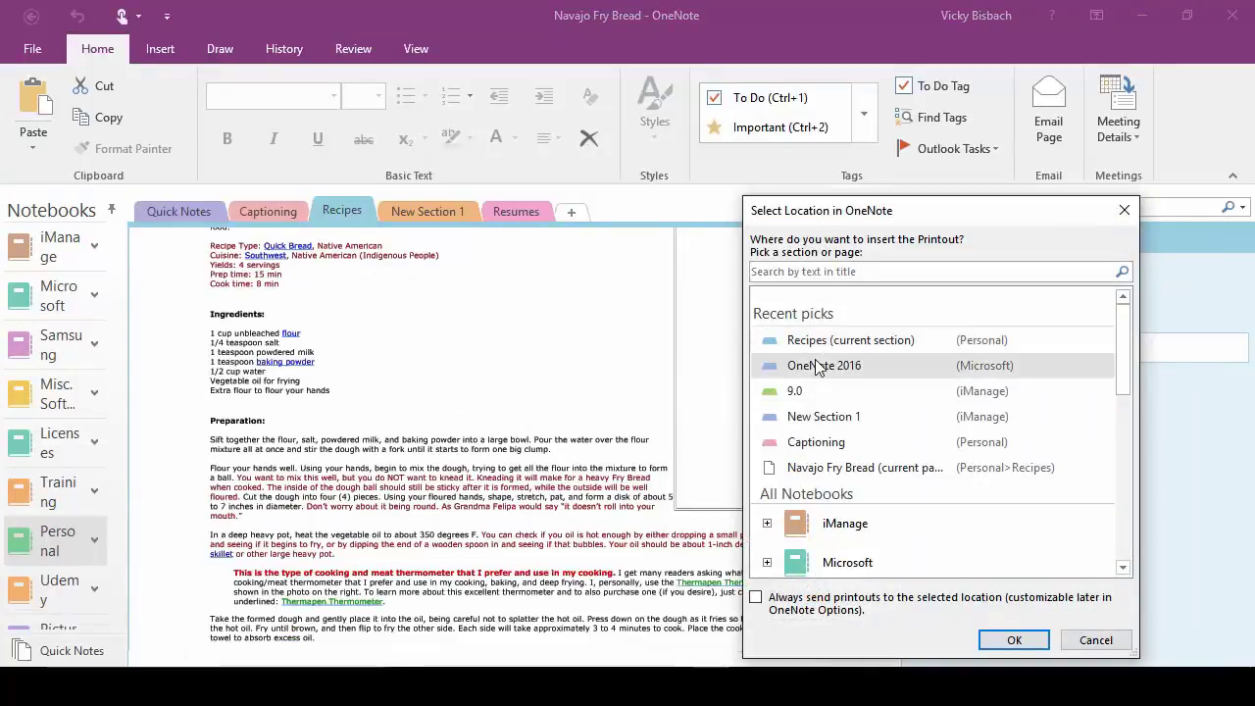
pyautogui.click(994, 639)
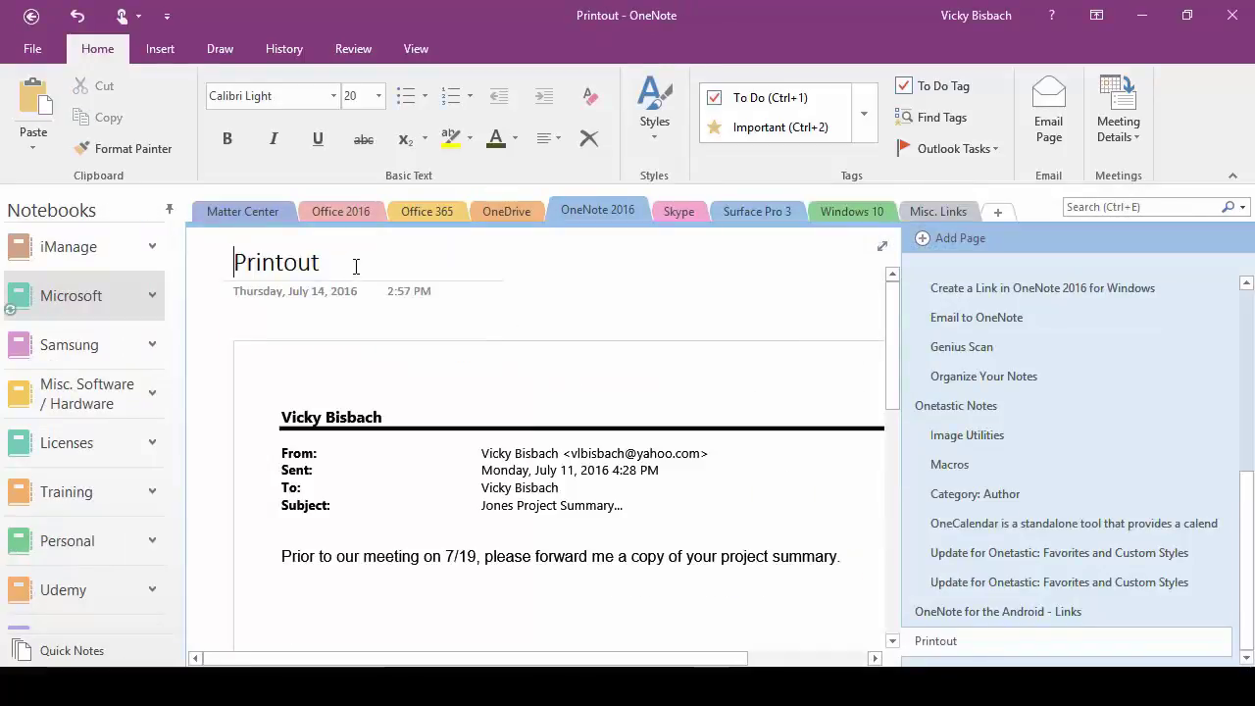
# Retitle the page 'Jones Project Summary Email' and minimize OneNote
pyautogui.moveTo(356, 267); pyautogui.dragTo(210, 255)
pyautogui.write('Jones Project Summary Email')
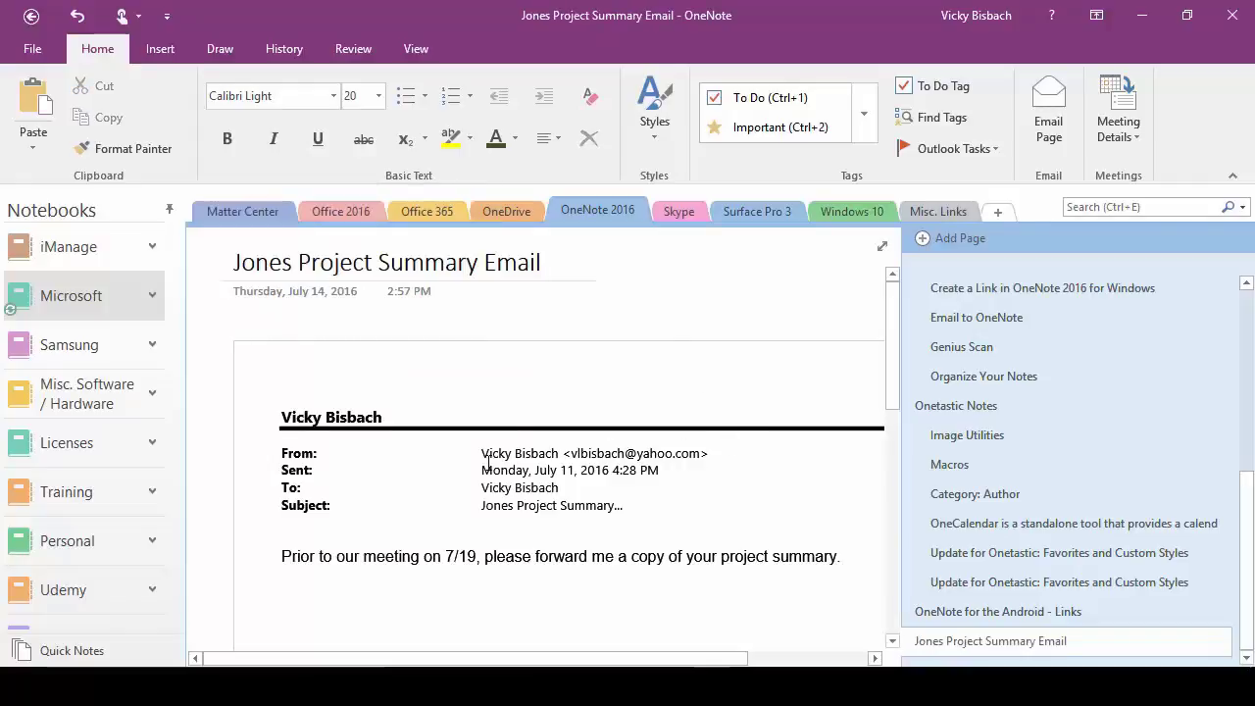
pyautogui.click(1141, 14)
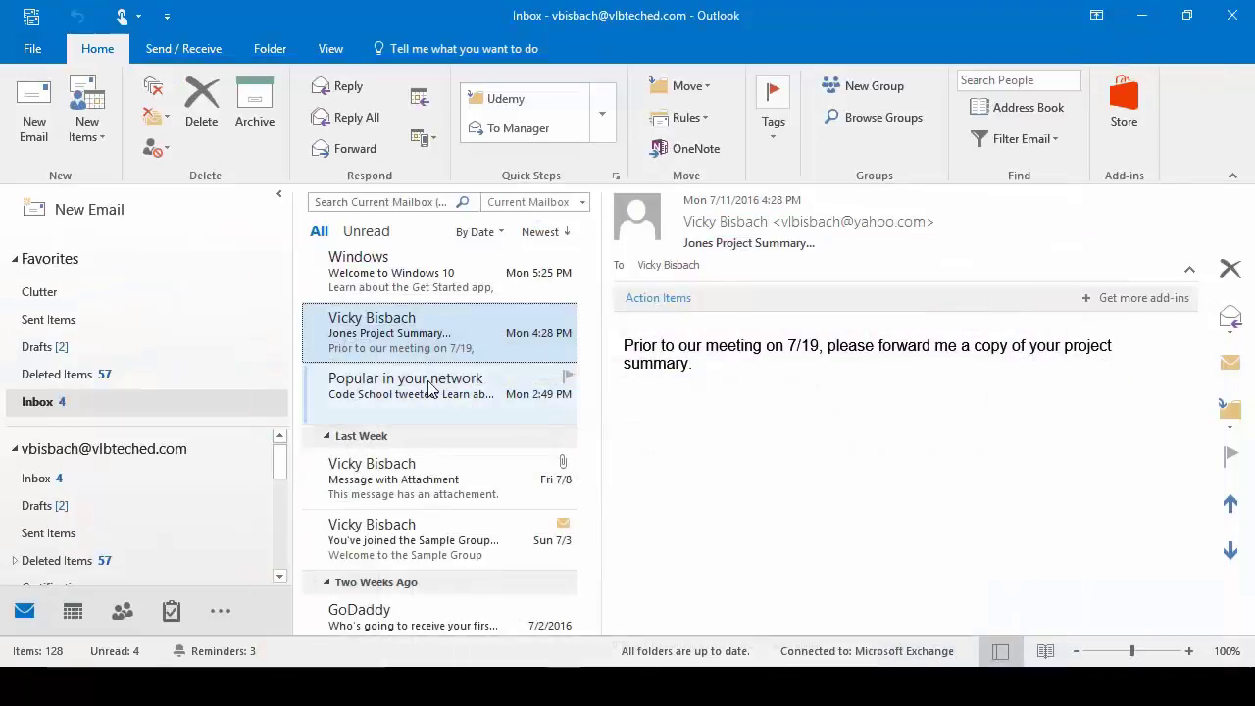